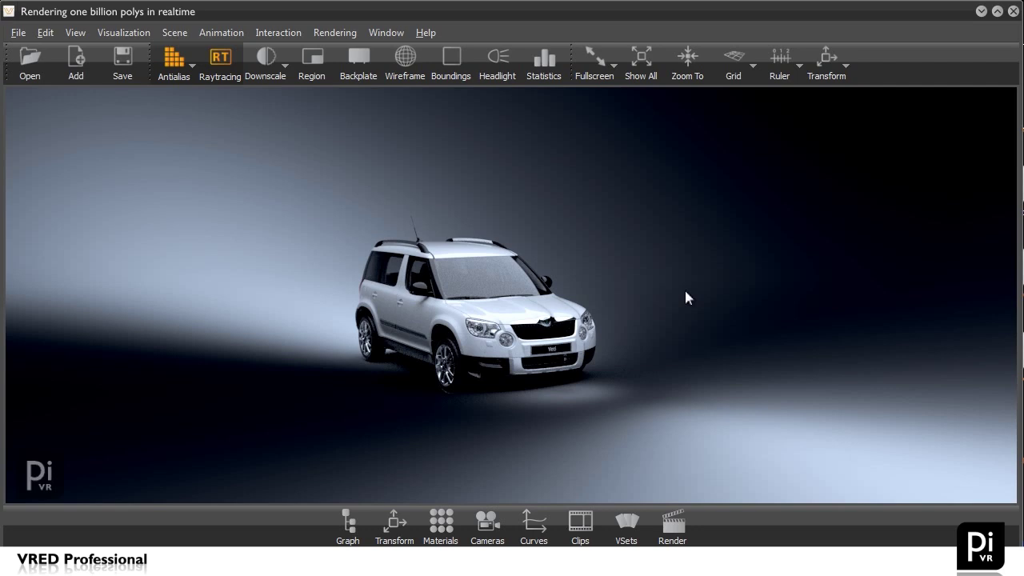
- Show the rendering statistics overlay and turn off antialiasing for the raytraced car view
{"action": "mouse_move", "coordinate": [401, 337]}
{"action": "left_mouse_down"}
{"action": "mouse_move", "coordinate": [574, 341]}
{"action": "mouse_move", "coordinate": [382, 339]}
{"action": "left_mouse_up"}
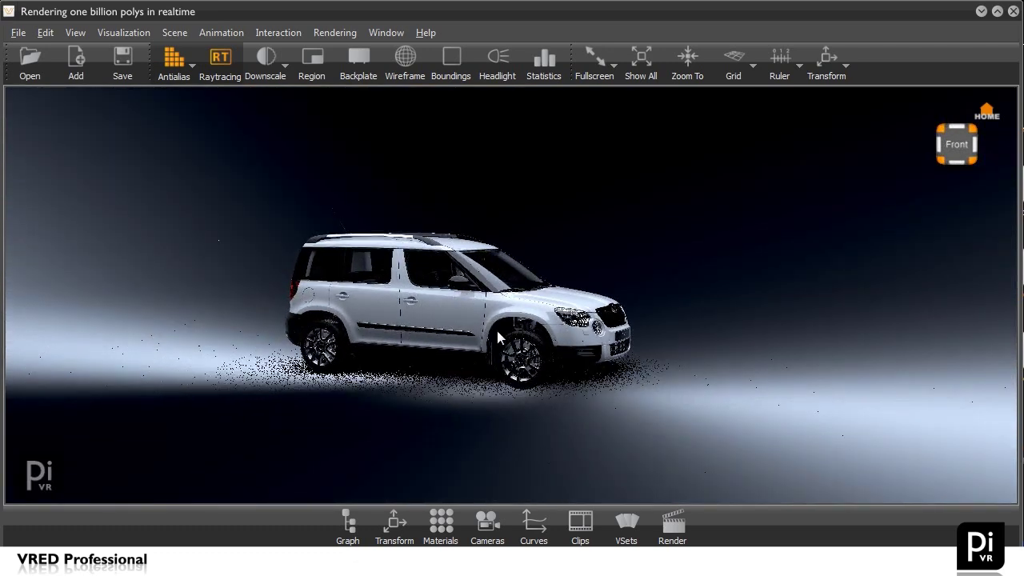
{"action": "left_click_drag", "start_coordinate": [496, 328], "coordinate": [837, 343]}
{"action": "left_click_drag", "start_coordinate": [413, 342], "coordinate": [680, 338]}
{"action": "right_click_drag", "start_coordinate": [566, 320], "coordinate": [558, 352]}
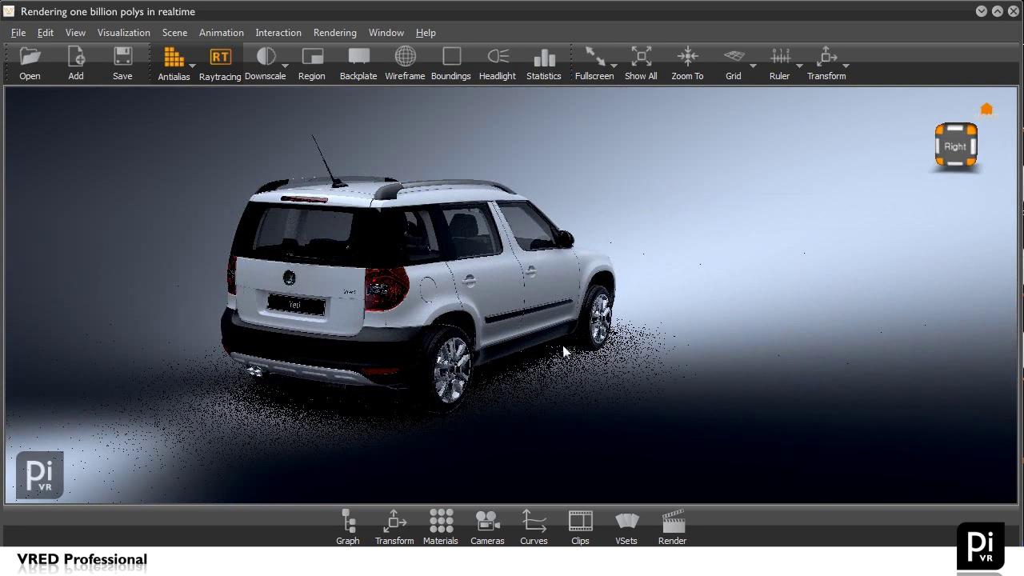
{"action": "key", "text": "s"}
{"action": "left_click_drag", "start_coordinate": [507, 331], "coordinate": [625, 319]}
{"action": "key", "text": "a"}
{"action": "right_click_drag", "start_coordinate": [625, 319], "coordinate": [582, 325]}
- Turn on Downscale for the raytraced view to speed up interactive rendering
{"action": "left_click_drag", "start_coordinate": [582, 325], "coordinate": [405, 323]}
{"action": "left_click_drag", "start_coordinate": [616, 324], "coordinate": [307, 327]}
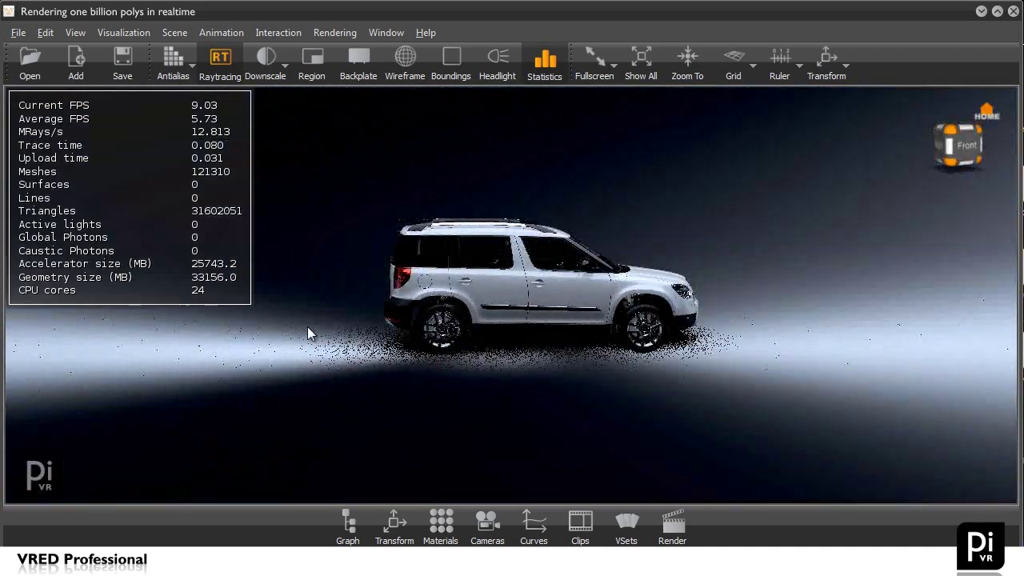
{"action": "left_click_drag", "start_coordinate": [607, 343], "coordinate": [321, 355]}
{"action": "left_click_drag", "start_coordinate": [811, 357], "coordinate": [499, 355]}
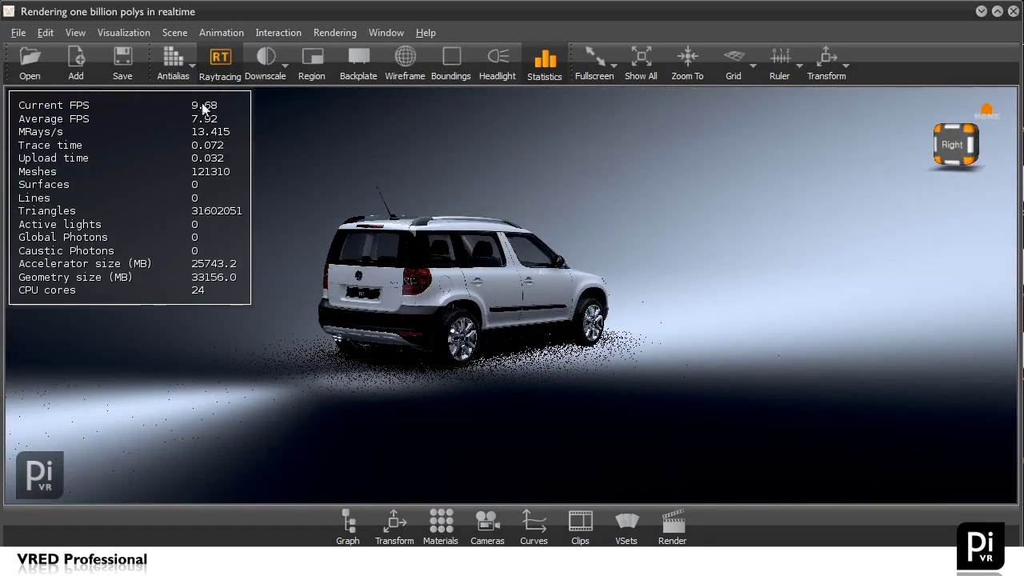
{"action": "left_click_drag", "start_coordinate": [490, 299], "coordinate": [433, 253]}
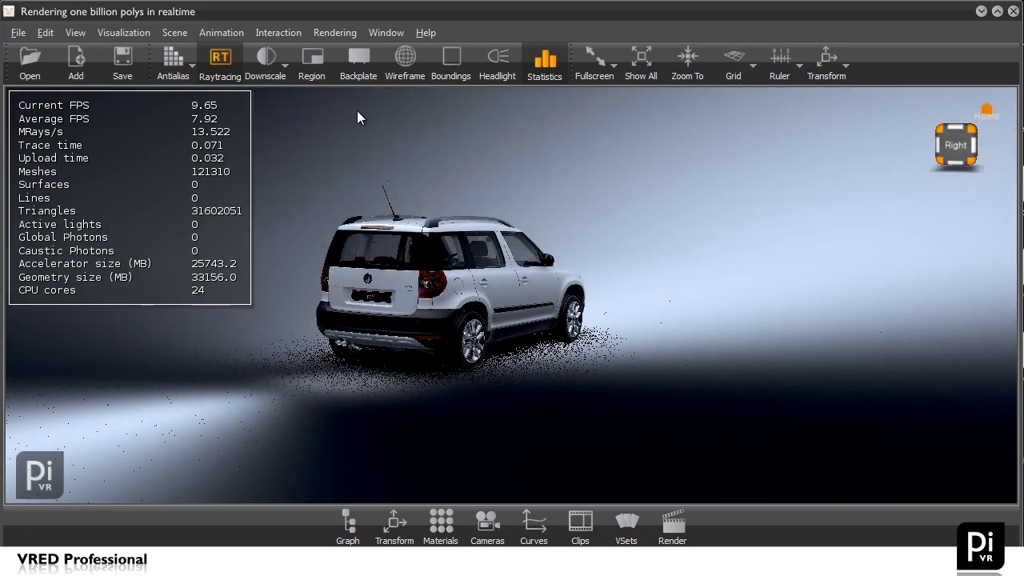
{"action": "left_click", "coordinate": [269, 61]}
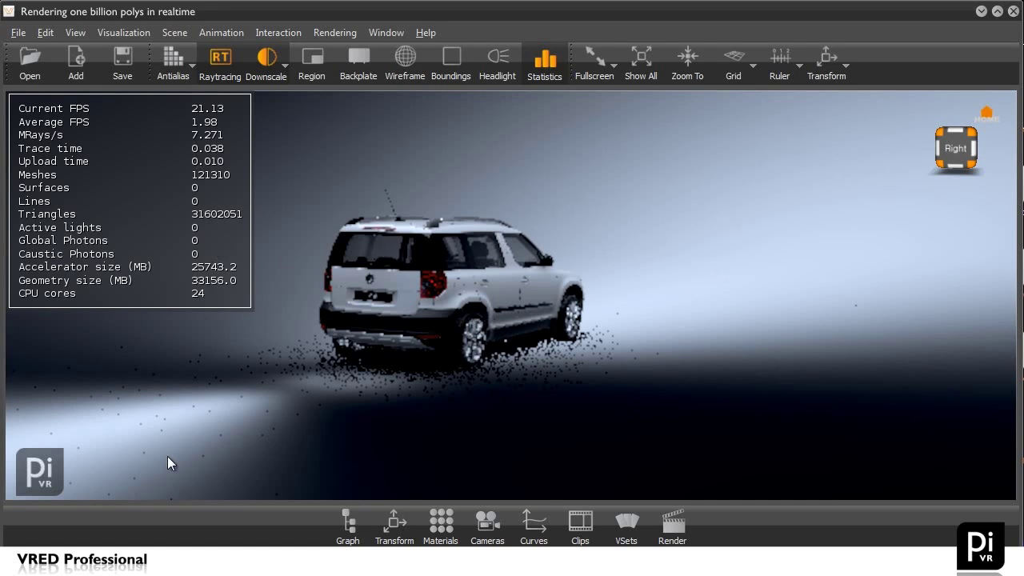
- Examine the car's door mirror, front side window and dashboard vents up close in the downscaled raytraced view
{"action": "left_click_drag", "start_coordinate": [428, 320], "coordinate": [440, 307]}
{"action": "right_click_drag", "start_coordinate": [440, 307], "coordinate": [488, 327]}
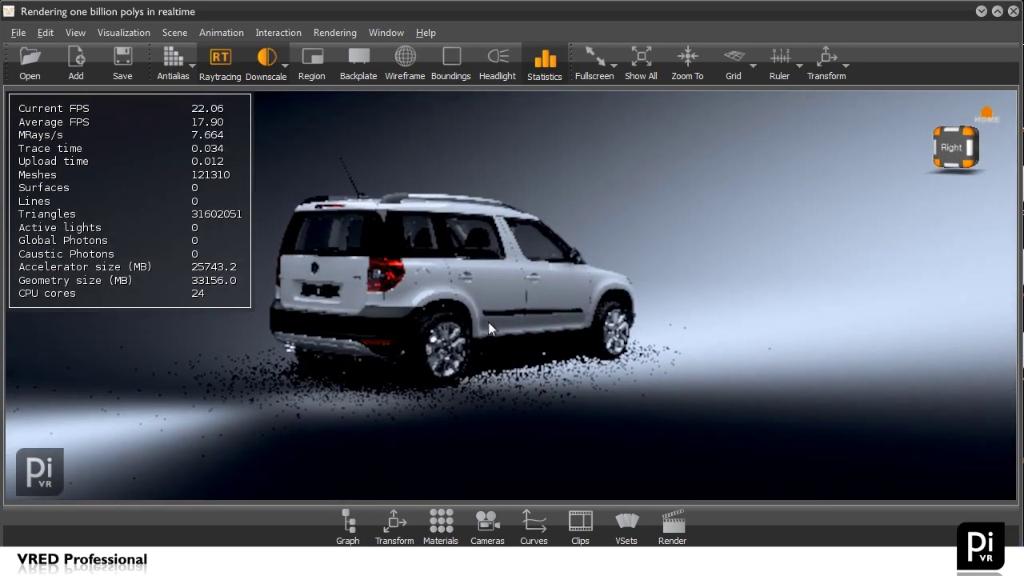
{"action": "left_click_drag", "start_coordinate": [489, 326], "coordinate": [492, 259]}
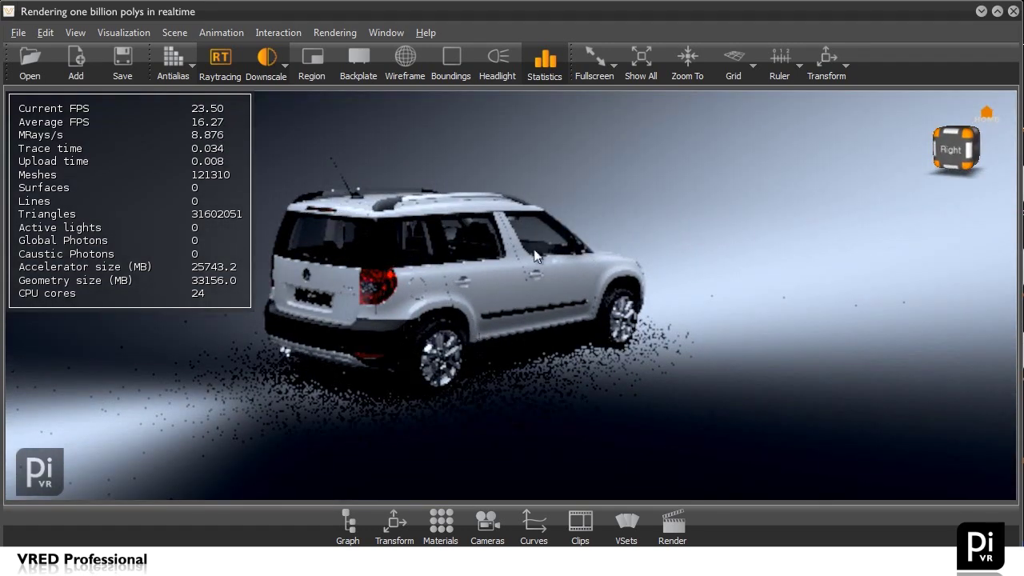
{"action": "right_click_drag", "start_coordinate": [534, 249], "coordinate": [601, 453]}
{"action": "left_click_drag", "start_coordinate": [601, 453], "coordinate": [651, 263]}
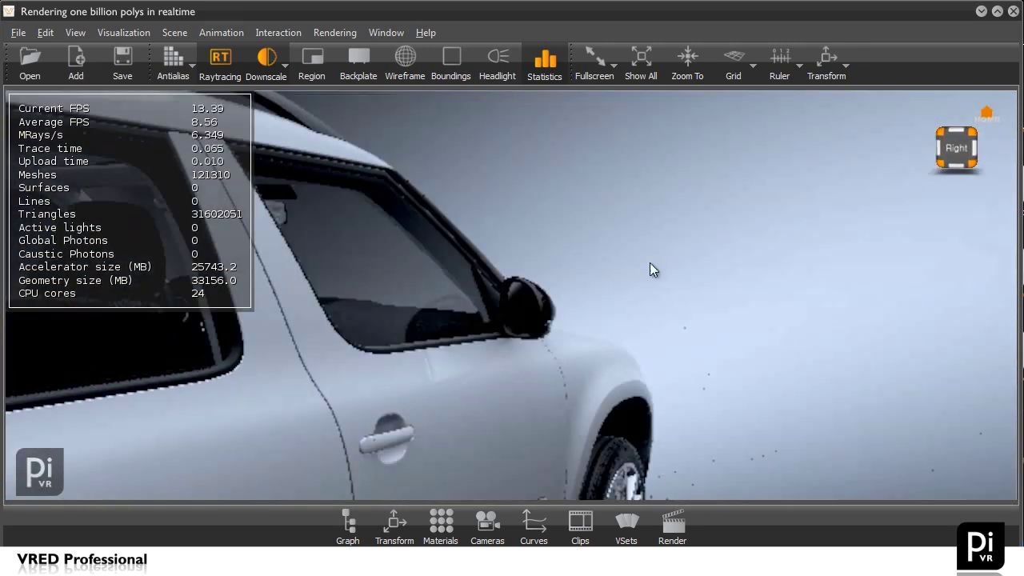
{"action": "right_click_drag", "start_coordinate": [650, 262], "coordinate": [651, 418]}
{"action": "left_click_drag", "start_coordinate": [727, 366], "coordinate": [646, 313]}
{"action": "right_click_drag", "start_coordinate": [647, 313], "coordinate": [629, 329]}
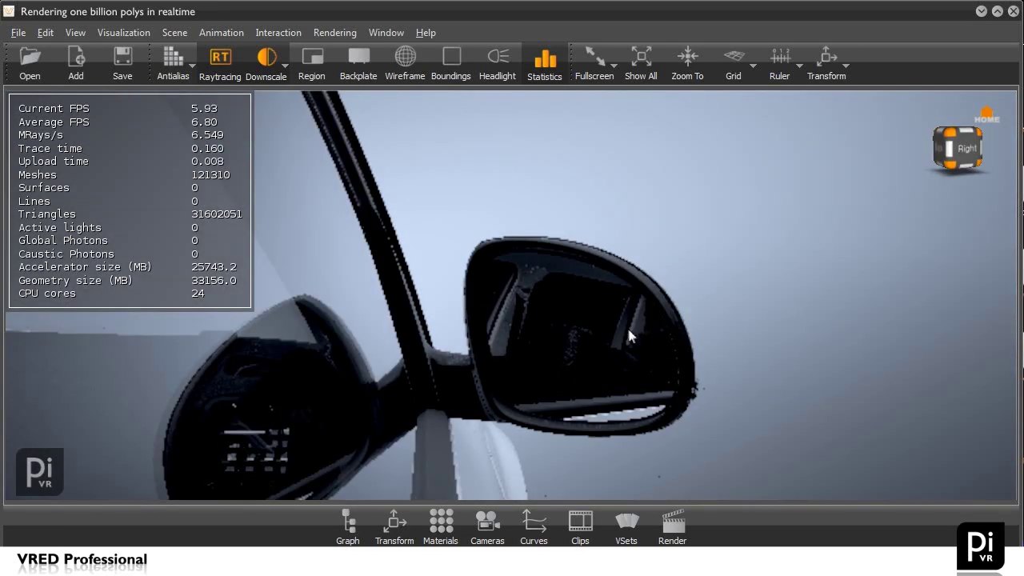
{"action": "left_click_drag", "start_coordinate": [630, 336], "coordinate": [426, 258]}
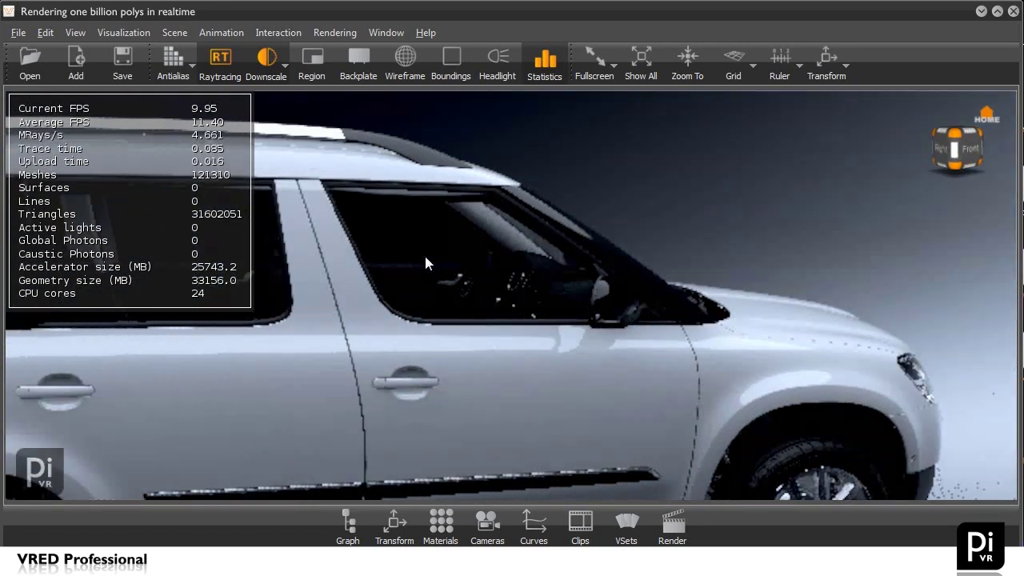
{"action": "right_click_drag", "start_coordinate": [425, 258], "coordinate": [496, 423]}
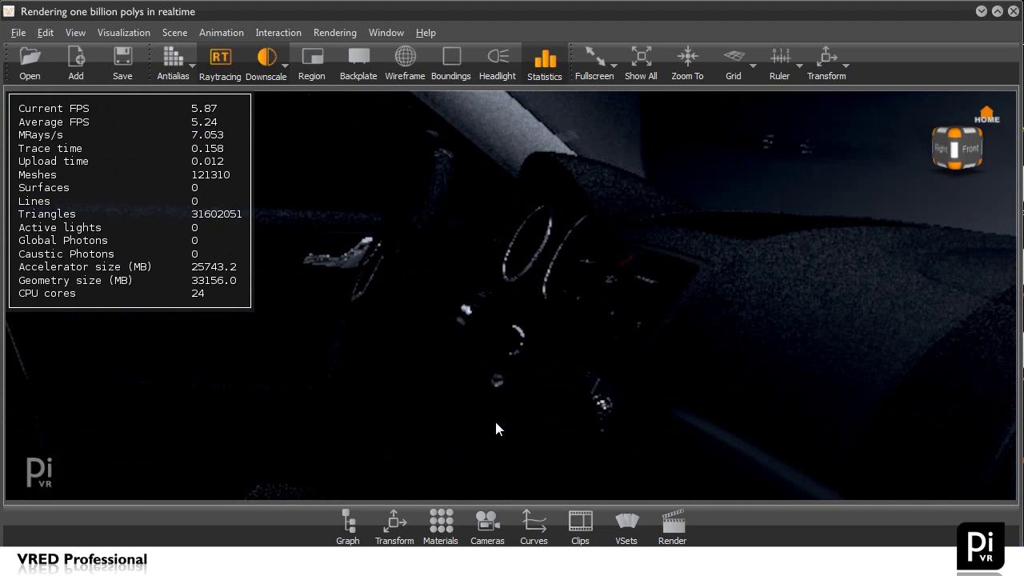
{"action": "left_click_drag", "start_coordinate": [496, 430], "coordinate": [491, 240]}
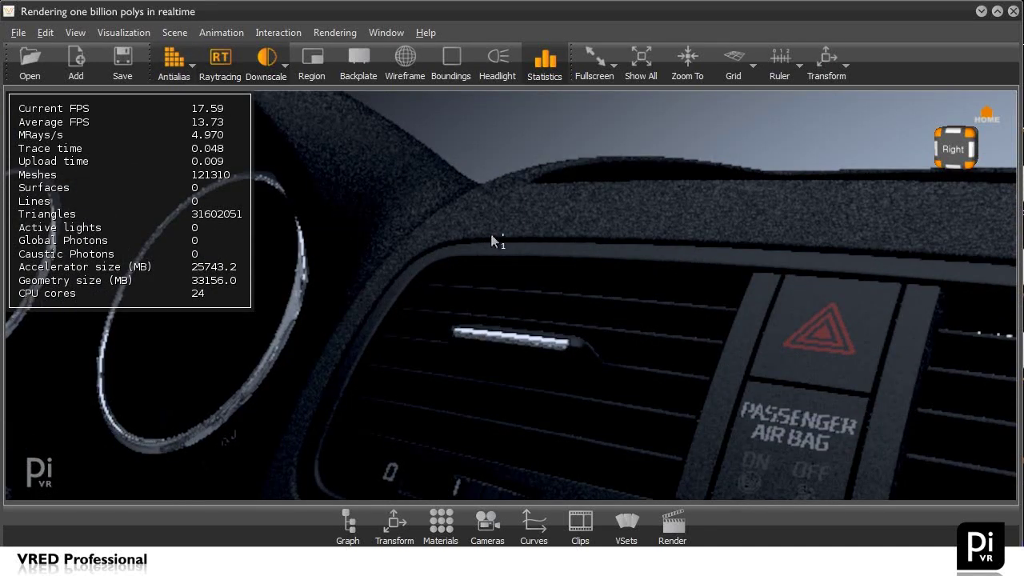
{"action": "key", "text": "3"}
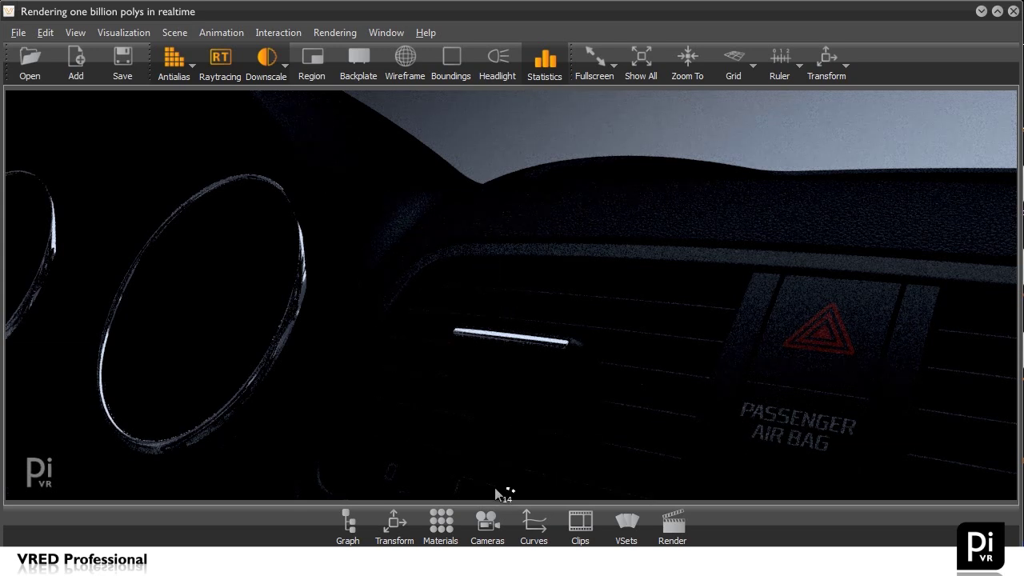
- Open the camera editor docked beside the viewport and show the Perspective camera's image processing settings
{"action": "left_click", "coordinate": [486, 528]}
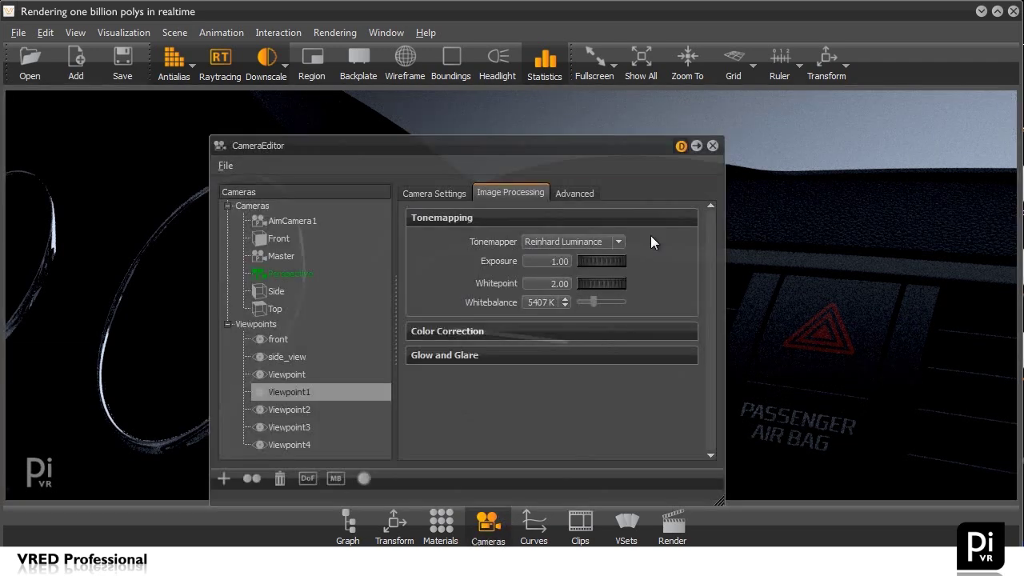
{"action": "left_click", "coordinate": [696, 146]}
{"action": "left_click", "coordinate": [572, 224]}
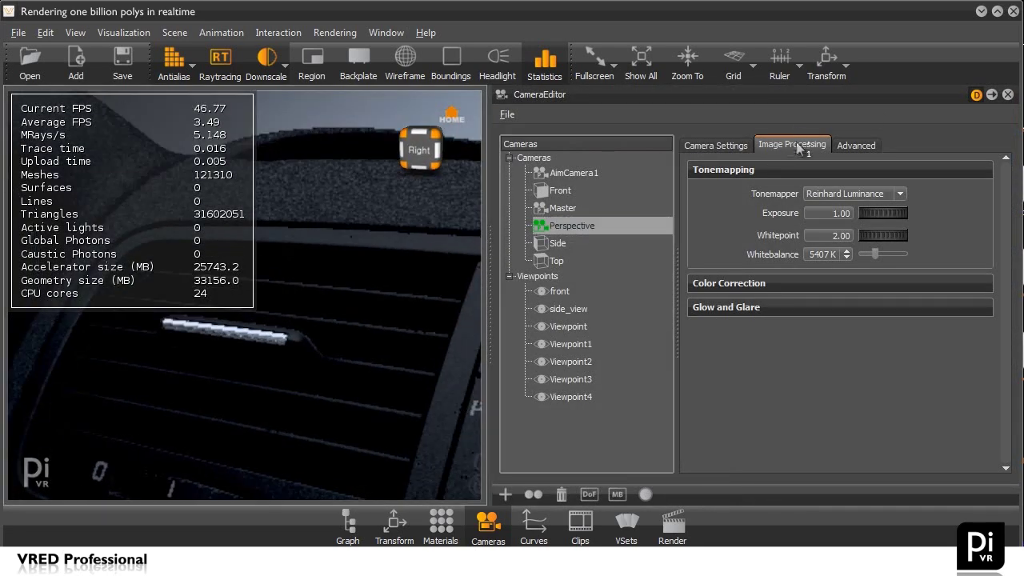
{"action": "right_click", "coordinate": [286, 255]}
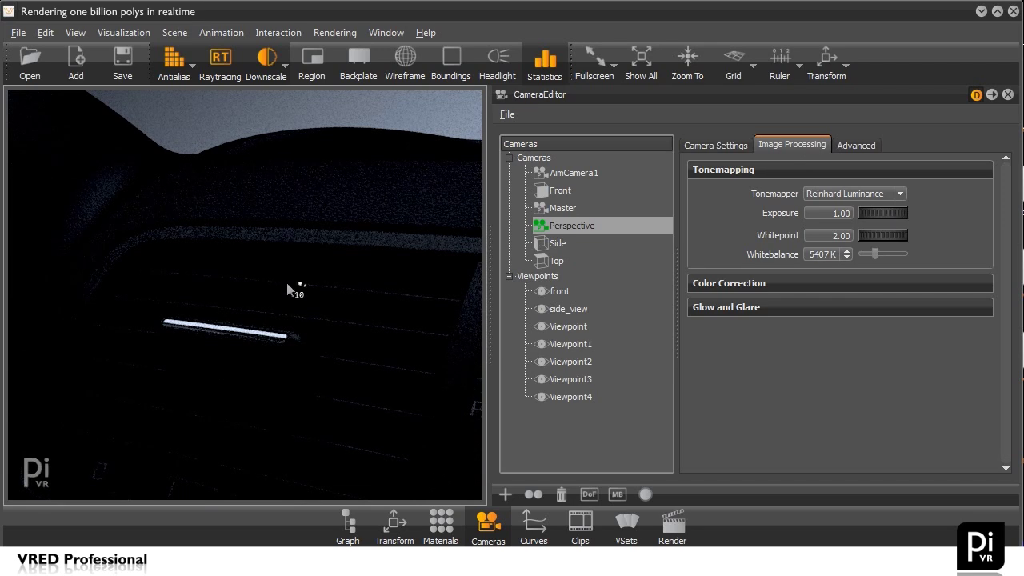
{"action": "right_click_drag", "start_coordinate": [287, 284], "coordinate": [323, 234]}
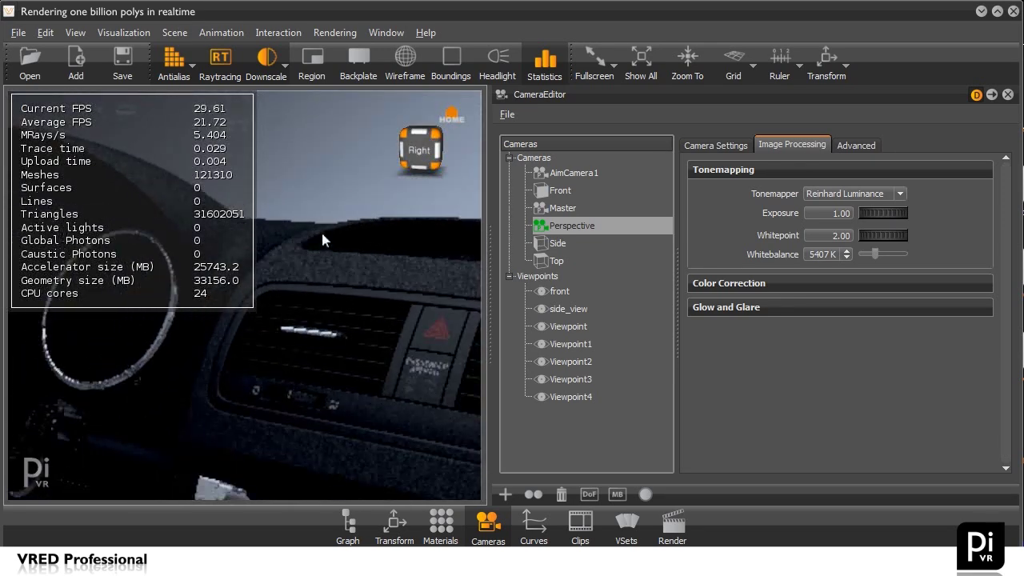
- Raise the Perspective camera's tonemapping exposure in stages to 3.82, about 6.14 and higher to brighten the dashboard
{"action": "left_click_drag", "start_coordinate": [877, 217], "coordinate": [880, 221]}
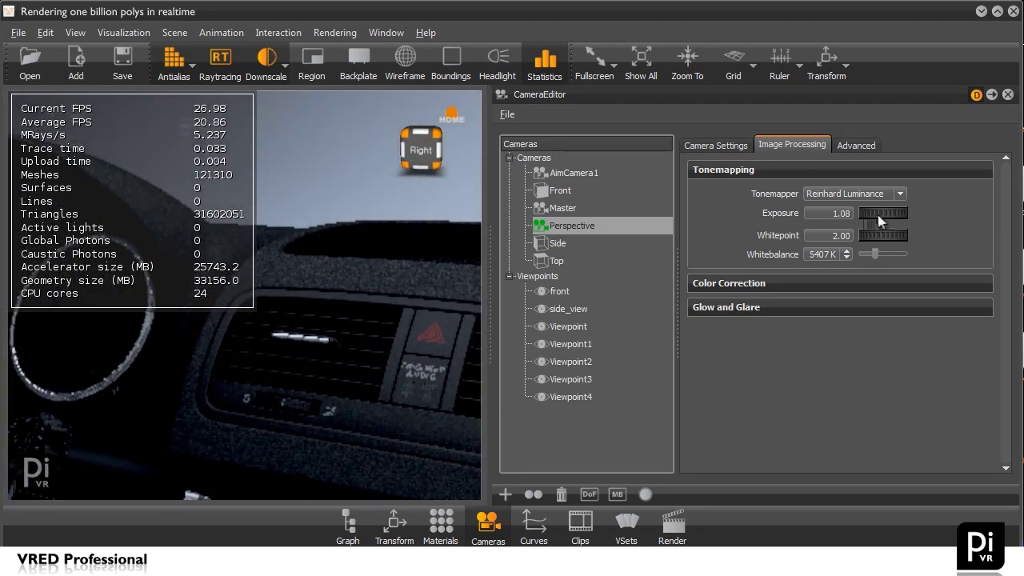
{"action": "left_click", "coordinate": [839, 214]}
{"action": "scroll", "coordinate": [857, 208], "scroll_direction": "up", "scroll_amount": 1}
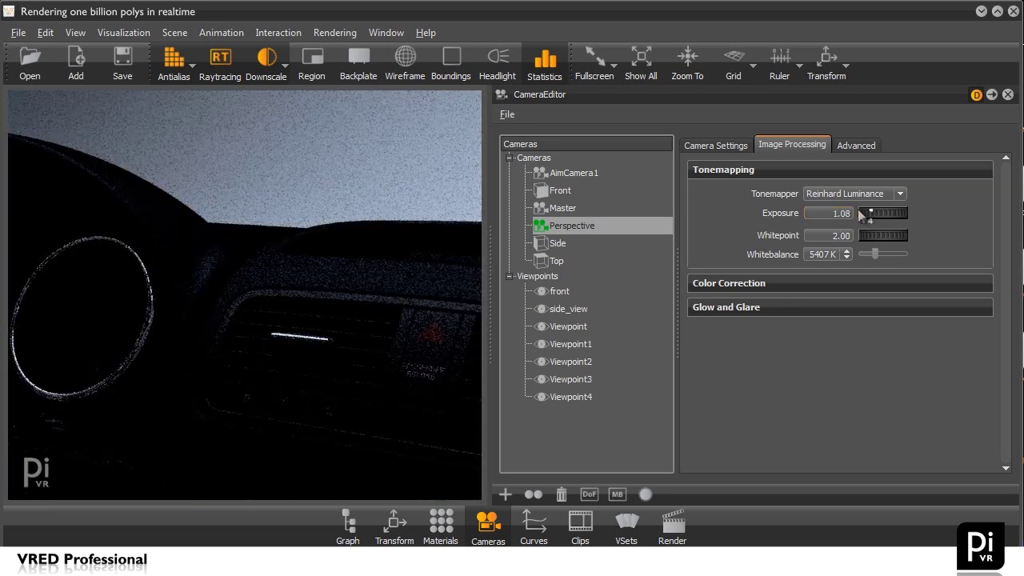
{"action": "left_click_drag", "start_coordinate": [875, 215], "coordinate": [958, 208]}
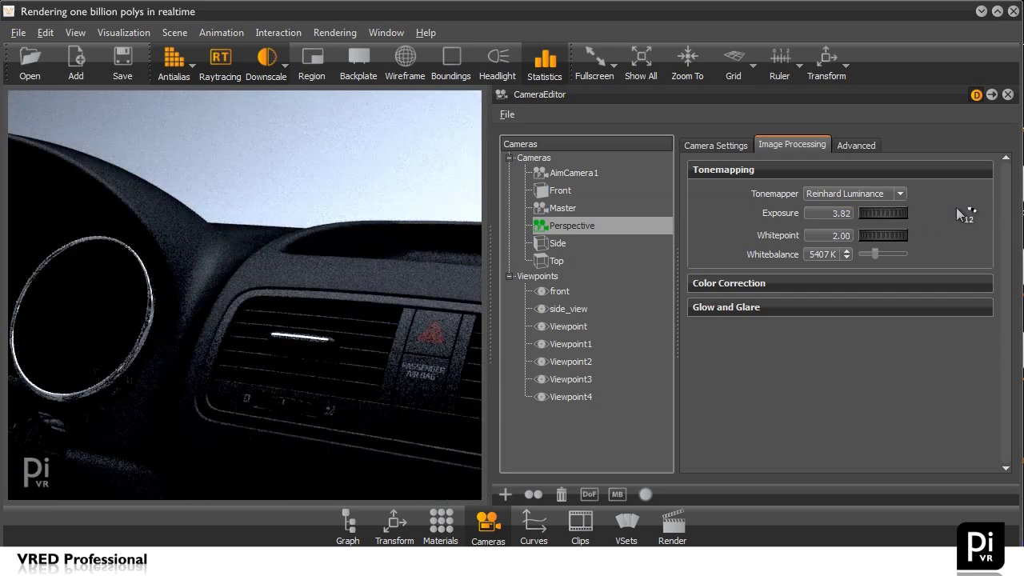
{"action": "left_click_drag", "start_coordinate": [893, 218], "coordinate": [1018, 226]}
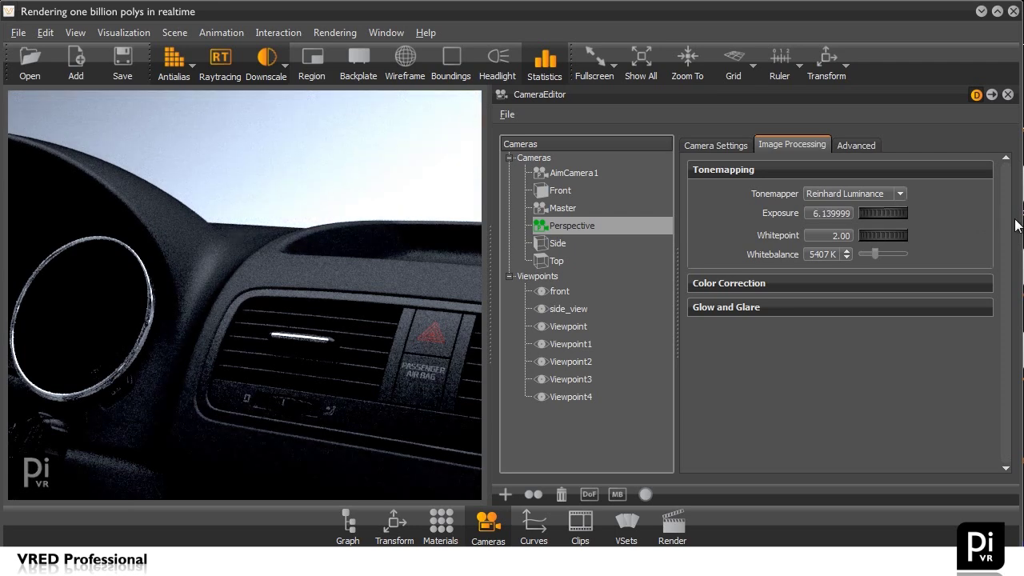
{"action": "left_click_drag", "start_coordinate": [878, 220], "coordinate": [999, 219]}
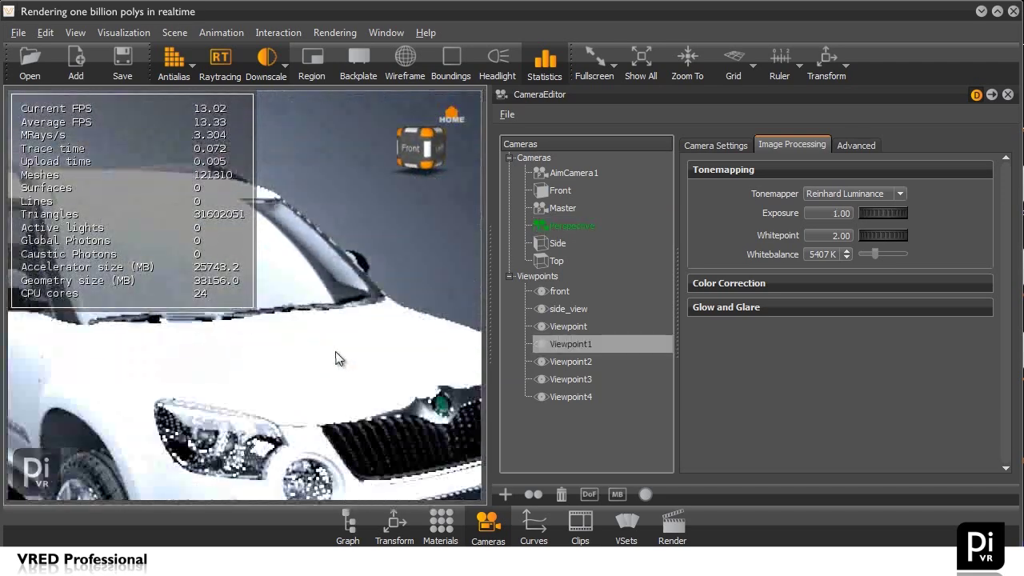
- Close the camera editor and switch the scene's surroundings to the daylight sky environment
{"action": "left_click", "coordinate": [1007, 94]}
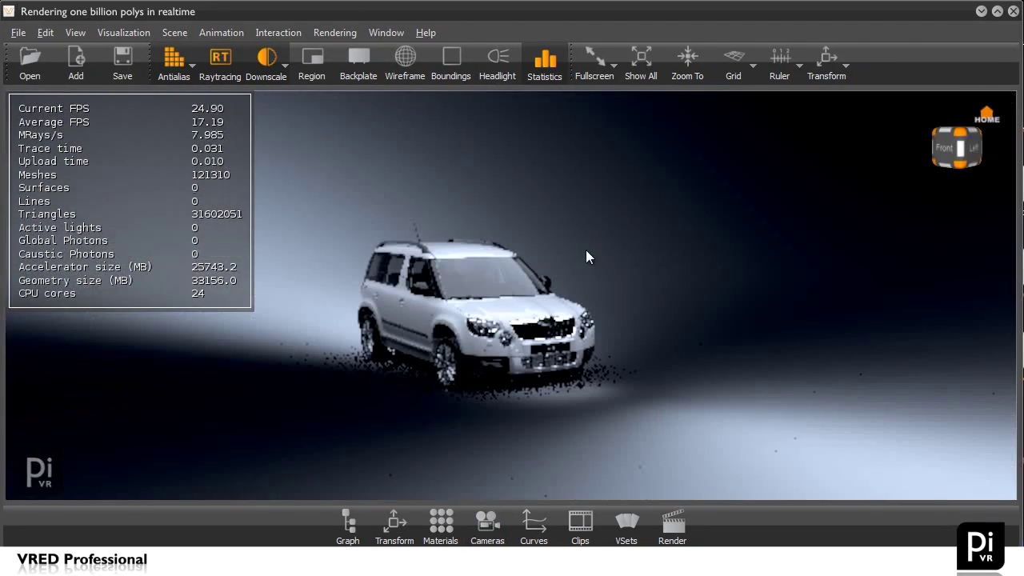
{"action": "left_click_drag", "start_coordinate": [539, 260], "coordinate": [542, 319]}
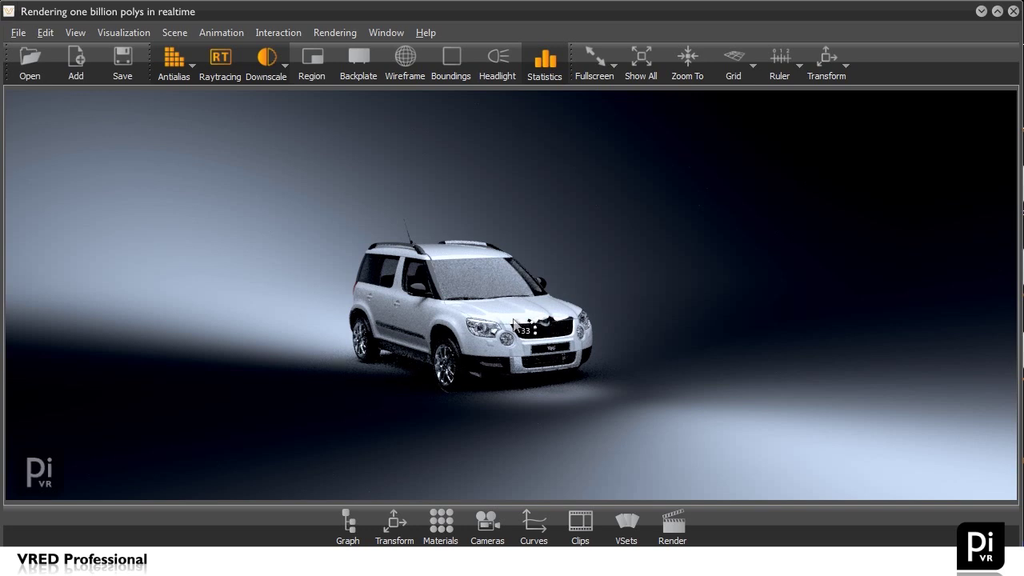
{"action": "left_click_drag", "start_coordinate": [440, 313], "coordinate": [473, 334]}
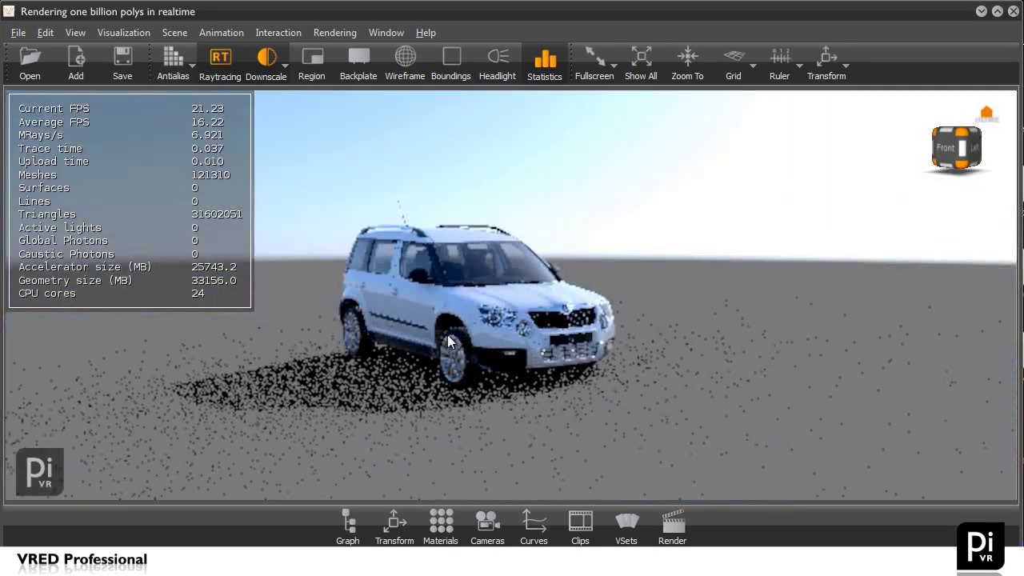
- Examine the sky dome and ground surrounding the car from outside the dome and from close to the vehicle
{"action": "left_click_drag", "start_coordinate": [511, 341], "coordinate": [176, 355]}
{"action": "right_click_drag", "start_coordinate": [541, 96], "coordinate": [485, 303]}
{"action": "left_click_drag", "start_coordinate": [485, 303], "coordinate": [624, 337]}
{"action": "middle_click_drag", "start_coordinate": [564, 304], "coordinate": [538, 309]}
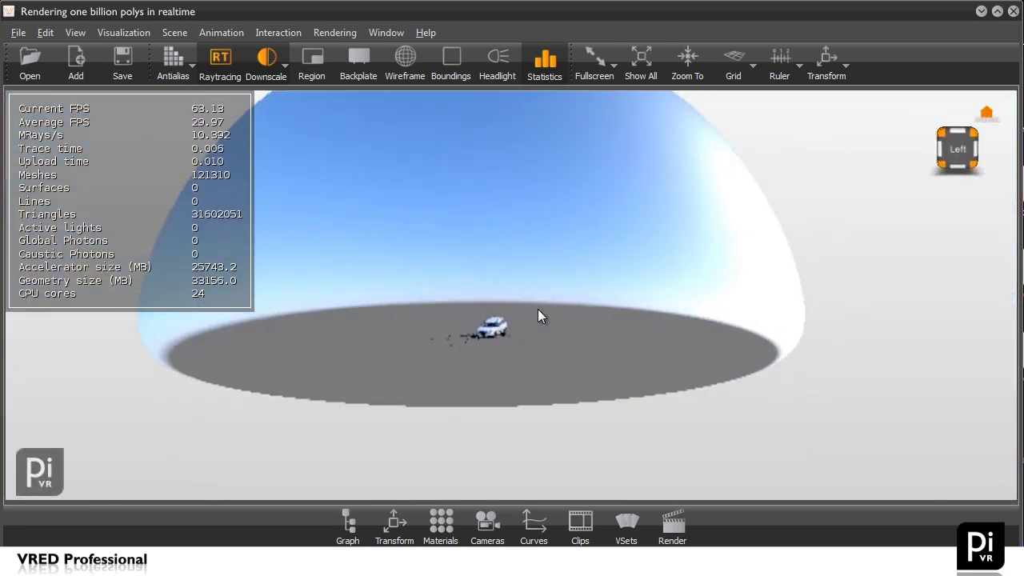
{"action": "left_click_drag", "start_coordinate": [451, 352], "coordinate": [444, 334]}
{"action": "left_click_drag", "start_coordinate": [560, 331], "coordinate": [392, 140]}
{"action": "left_click_drag", "start_coordinate": [599, 374], "coordinate": [507, 424]}
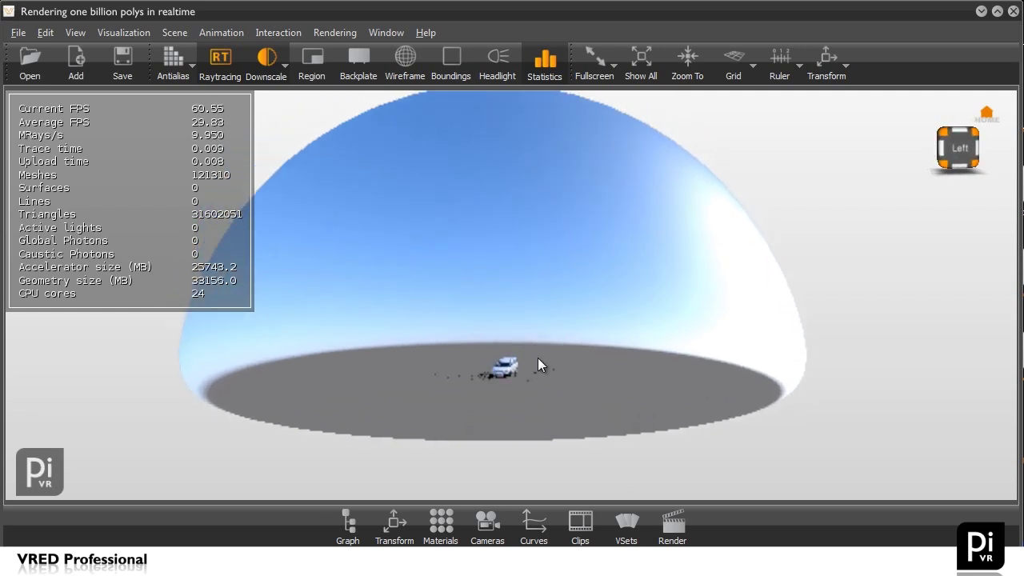
{"action": "left_click_drag", "start_coordinate": [486, 358], "coordinate": [660, 361]}
{"action": "right_click_drag", "start_coordinate": [660, 361], "coordinate": [491, 429]}
{"action": "left_click_drag", "start_coordinate": [490, 430], "coordinate": [525, 386]}
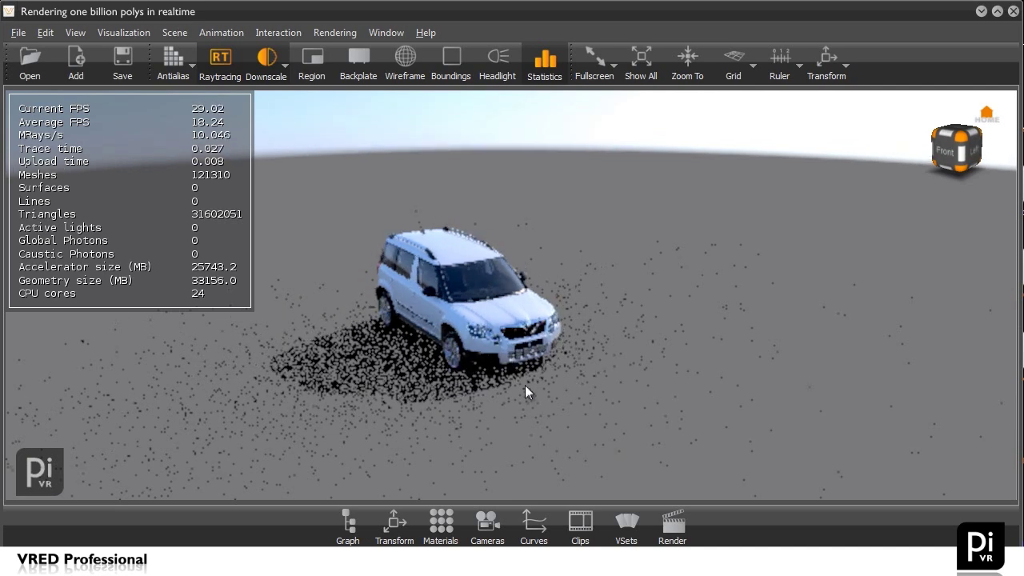
- Open the docked material editor, show the settings of EnvironmentSwitchMaterial1 and hide the statistics overlay
{"action": "left_click", "coordinate": [441, 524]}
{"action": "left_click", "coordinate": [674, 173]}
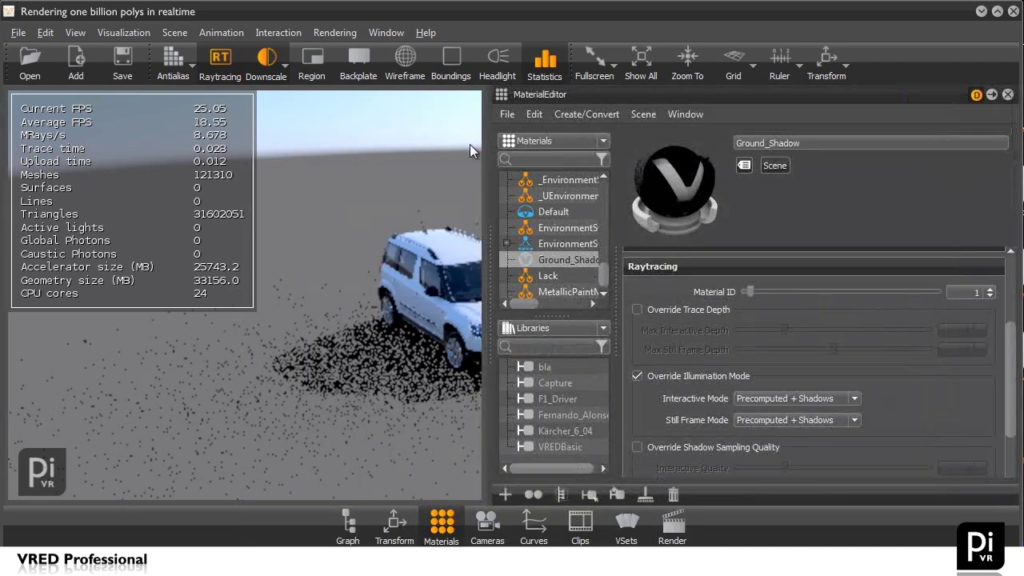
{"action": "left_click", "coordinate": [304, 158]}
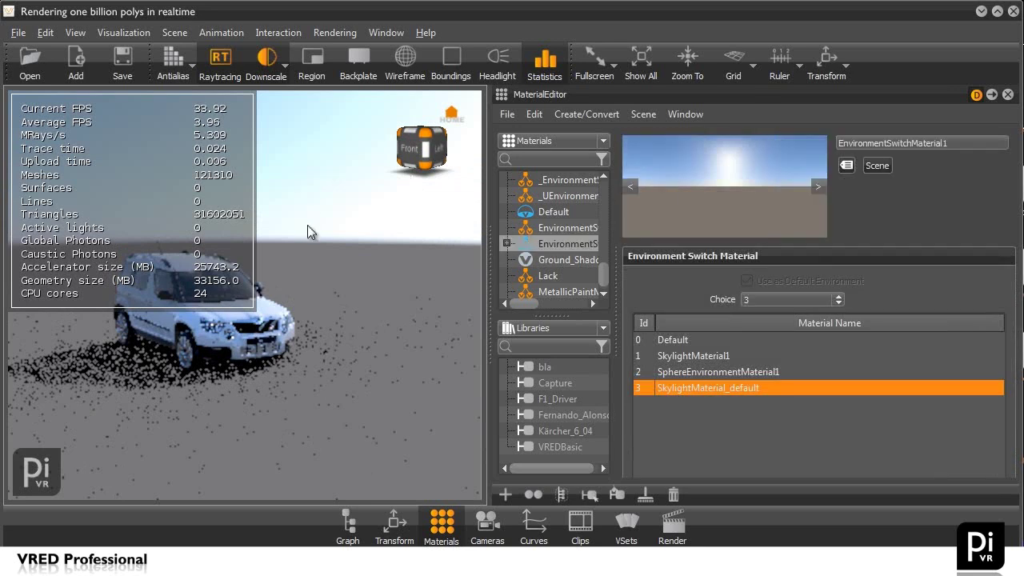
{"action": "key", "text": "s"}
{"action": "right_click_drag", "start_coordinate": [340, 292], "coordinate": [286, 314]}
{"action": "left_click_drag", "start_coordinate": [285, 308], "coordinate": [416, 346]}
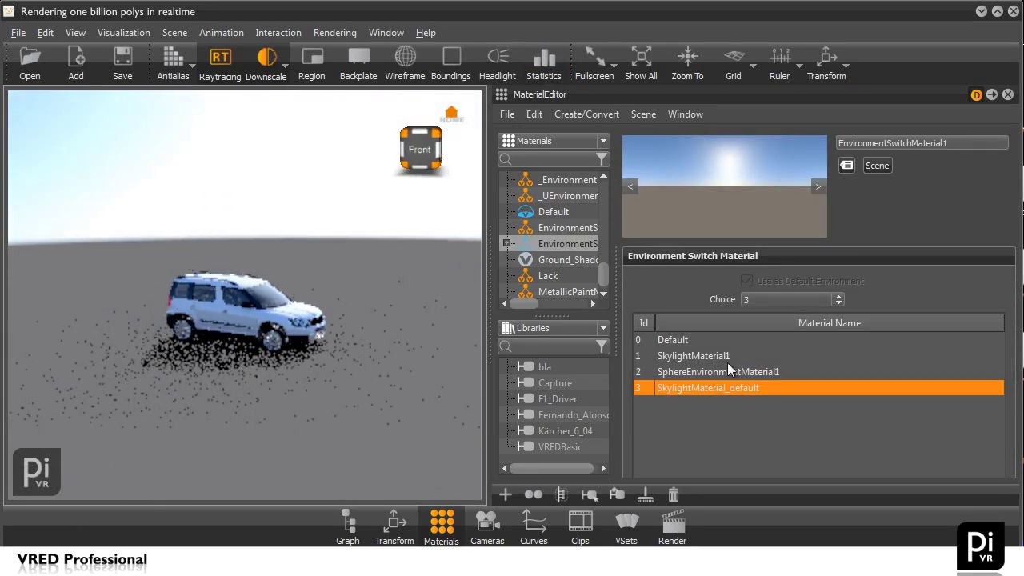
- Select SkylightMaterial_default from the environment switch and set its world map location to about 17.5, 42.7, near Dubrovnik (Croatia)
{"action": "right_click", "coordinate": [684, 387]}
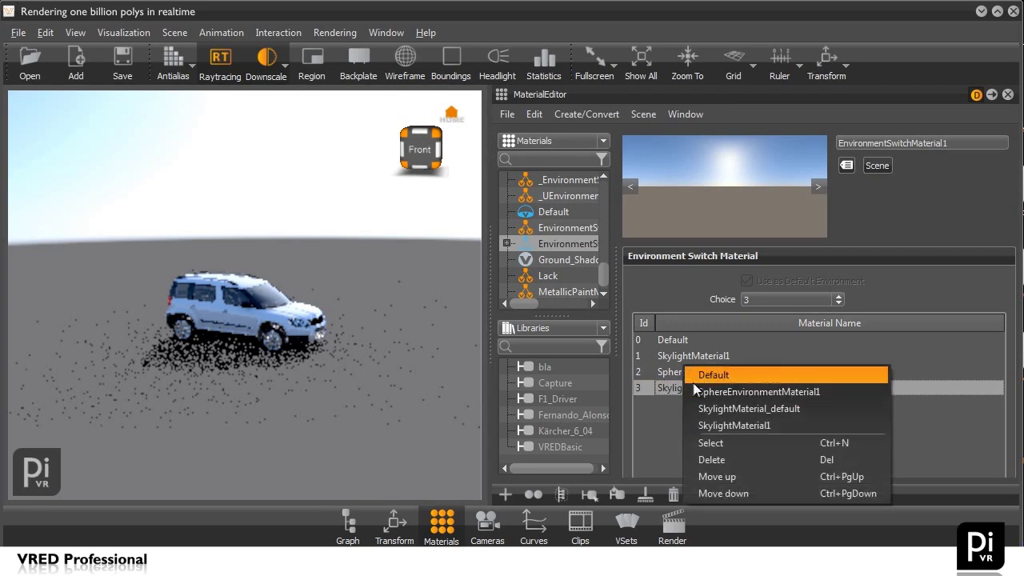
{"action": "left_click", "coordinate": [706, 446]}
{"action": "left_click_drag", "start_coordinate": [1012, 280], "coordinate": [1016, 378]}
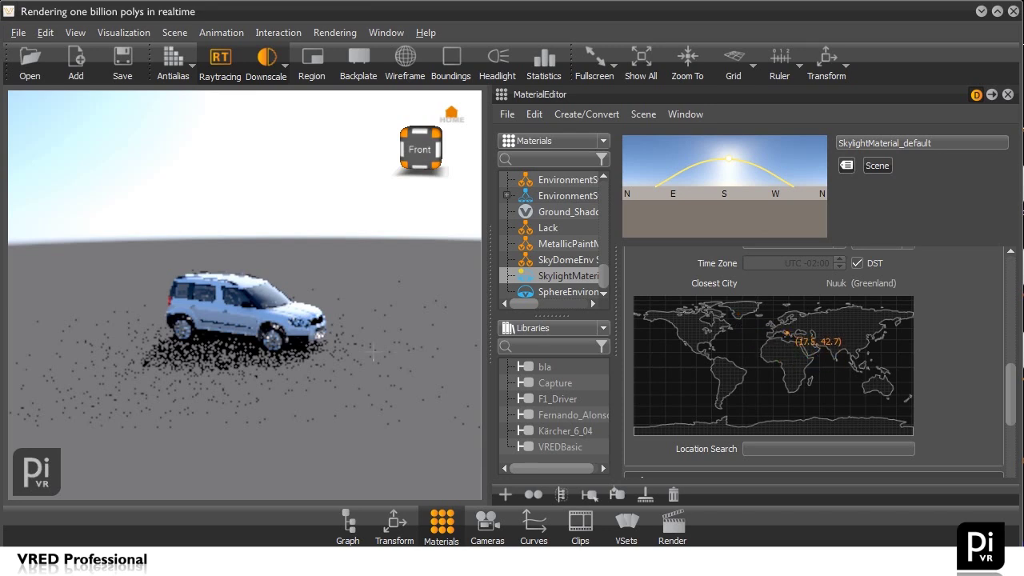
{"action": "left_click_drag", "start_coordinate": [374, 330], "coordinate": [346, 416]}
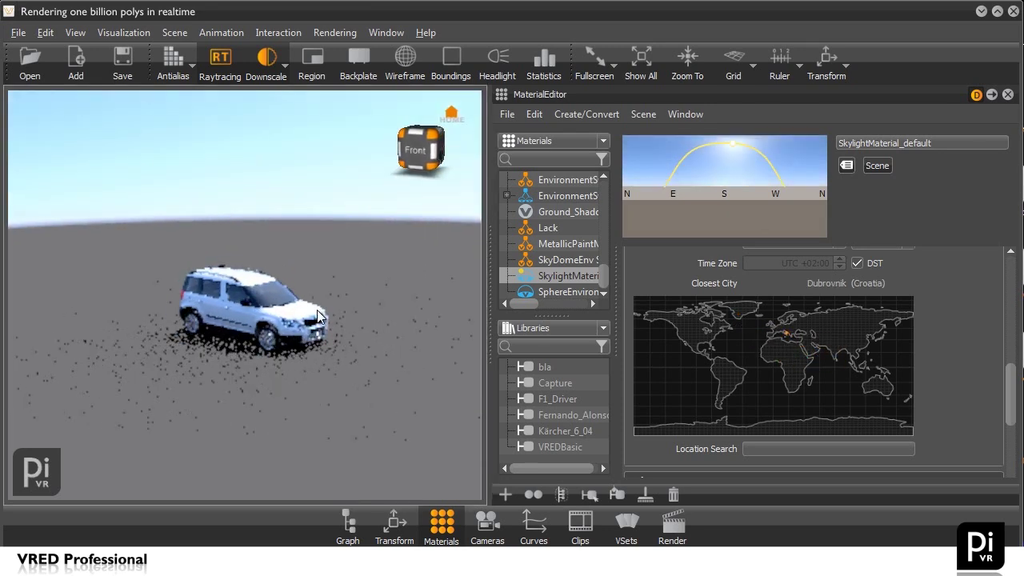
- Set the skylight's local time to 07:37 by lowering the sun toward the eastern horizon
{"action": "right_click_drag", "start_coordinate": [342, 480], "coordinate": [339, 365]}
{"action": "left_click_drag", "start_coordinate": [339, 366], "coordinate": [216, 276]}
{"action": "left_click_drag", "start_coordinate": [320, 291], "coordinate": [244, 311]}
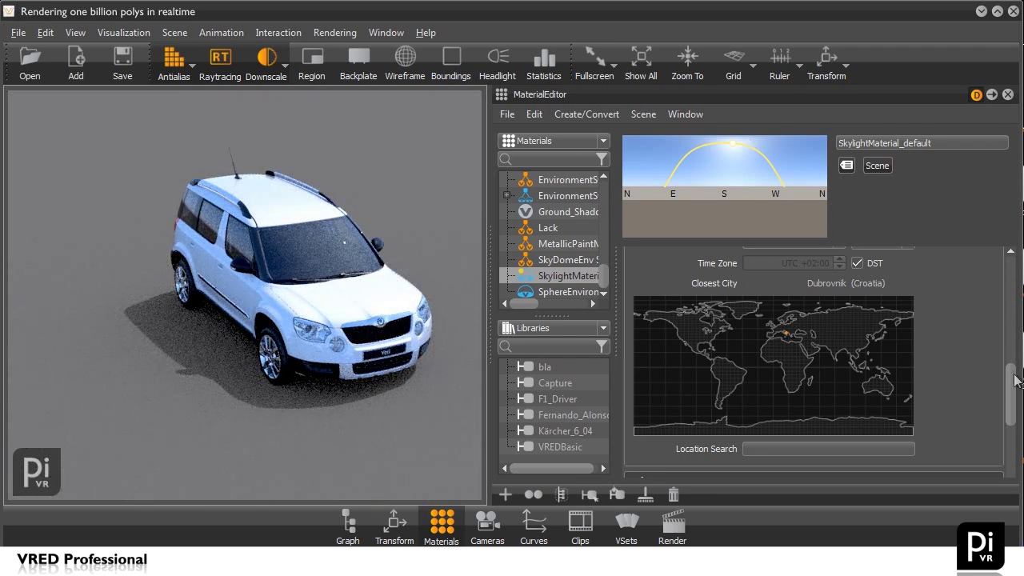
{"action": "left_click_drag", "start_coordinate": [1015, 380], "coordinate": [1012, 351]}
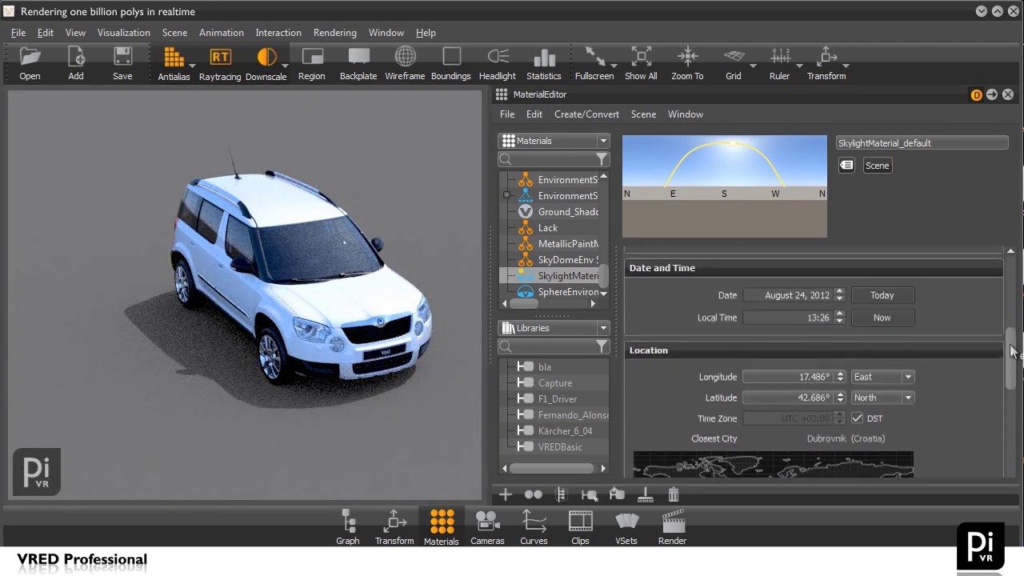
{"action": "left_click", "coordinate": [684, 174]}
- Close the material editor and switch the scene's surroundings to the airfield environment
{"action": "left_click_drag", "start_coordinate": [311, 389], "coordinate": [368, 394]}
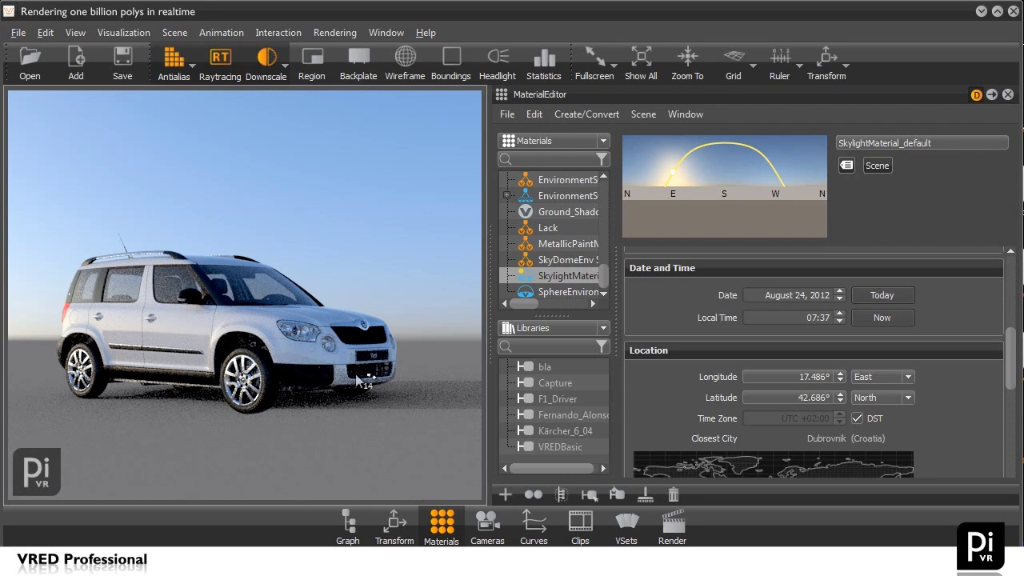
{"action": "right_click_drag", "start_coordinate": [357, 375], "coordinate": [344, 297]}
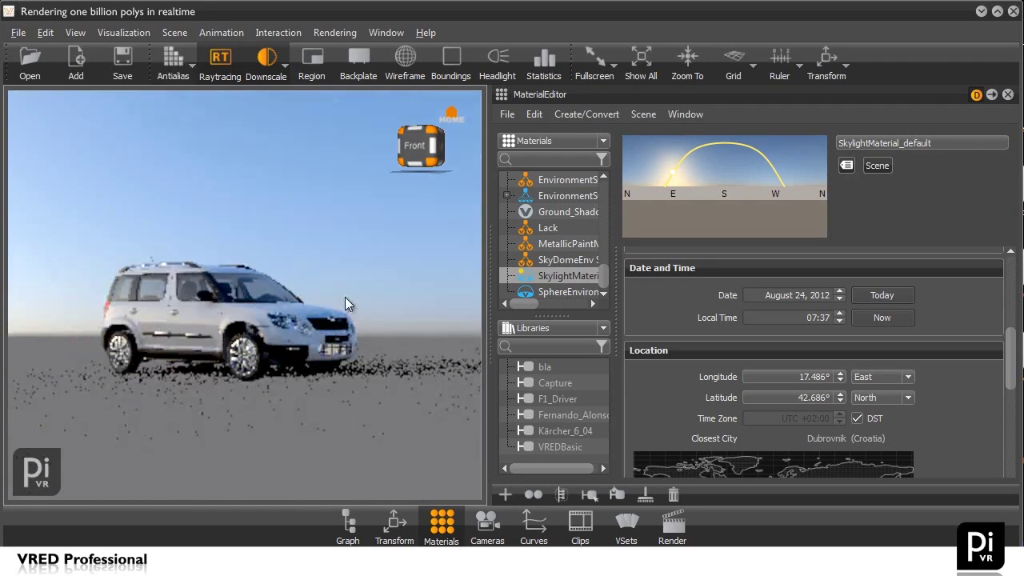
{"action": "left_click_drag", "start_coordinate": [345, 296], "coordinate": [324, 316]}
{"action": "right_click_drag", "start_coordinate": [324, 316], "coordinate": [309, 339]}
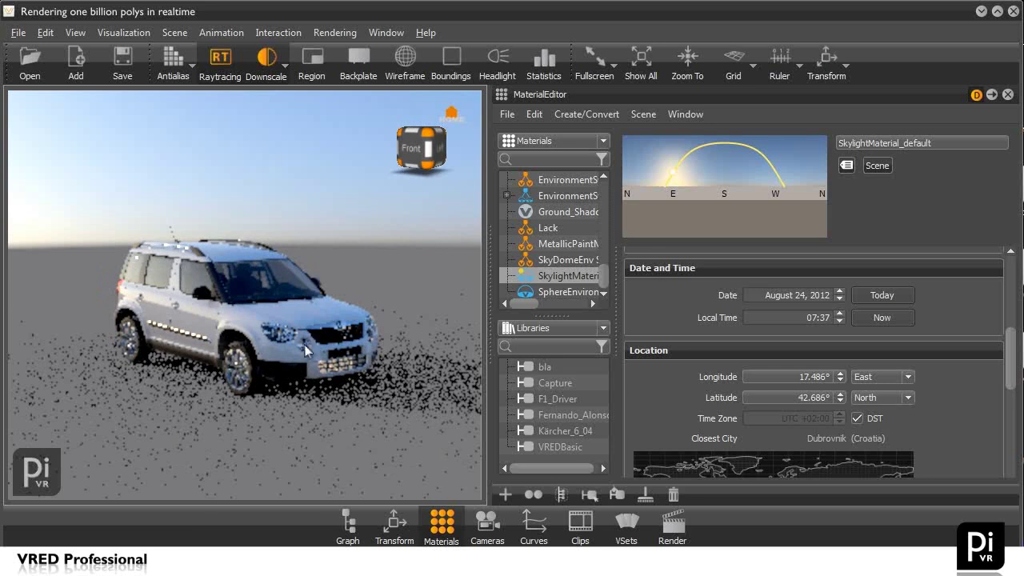
{"action": "left_click_drag", "start_coordinate": [305, 344], "coordinate": [287, 338]}
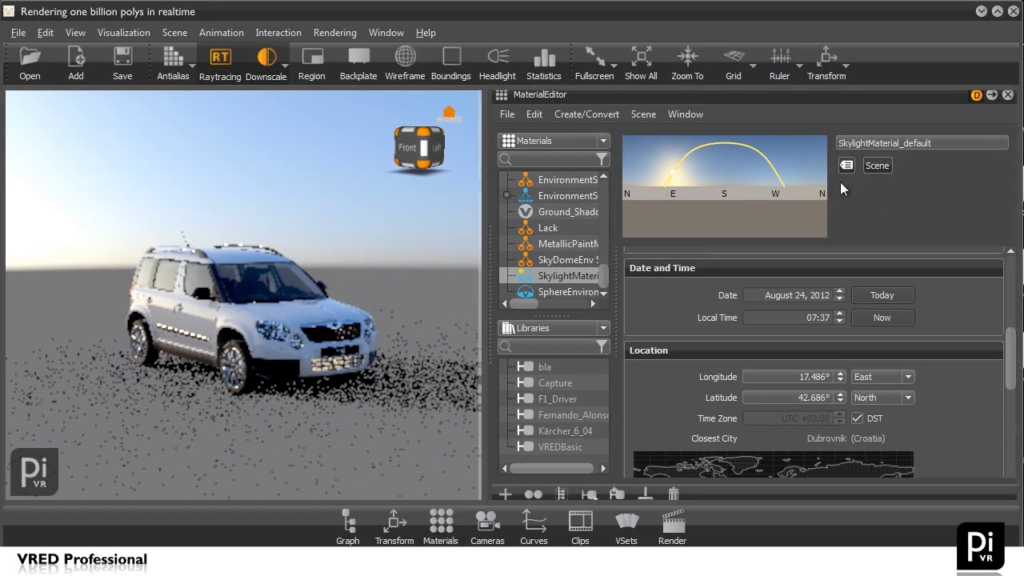
{"action": "left_click", "coordinate": [1007, 94]}
{"action": "left_click_drag", "start_coordinate": [588, 385], "coordinate": [624, 424]}
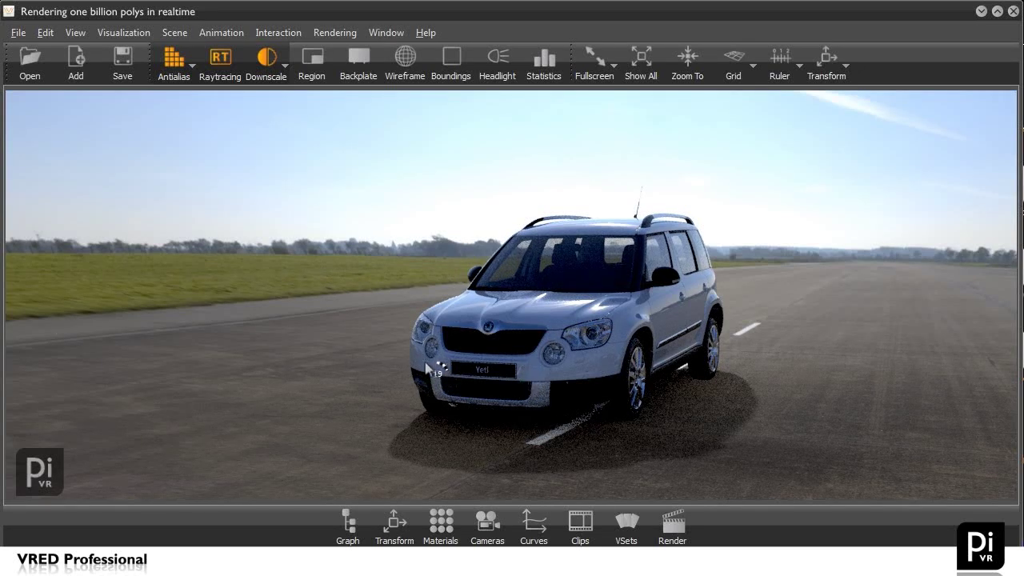
- Turn off antialiasing with the car shown from its front corner on the airfield
{"action": "left_click_drag", "start_coordinate": [425, 361], "coordinate": [952, 366]}
{"action": "left_click_drag", "start_coordinate": [453, 375], "coordinate": [545, 369]}
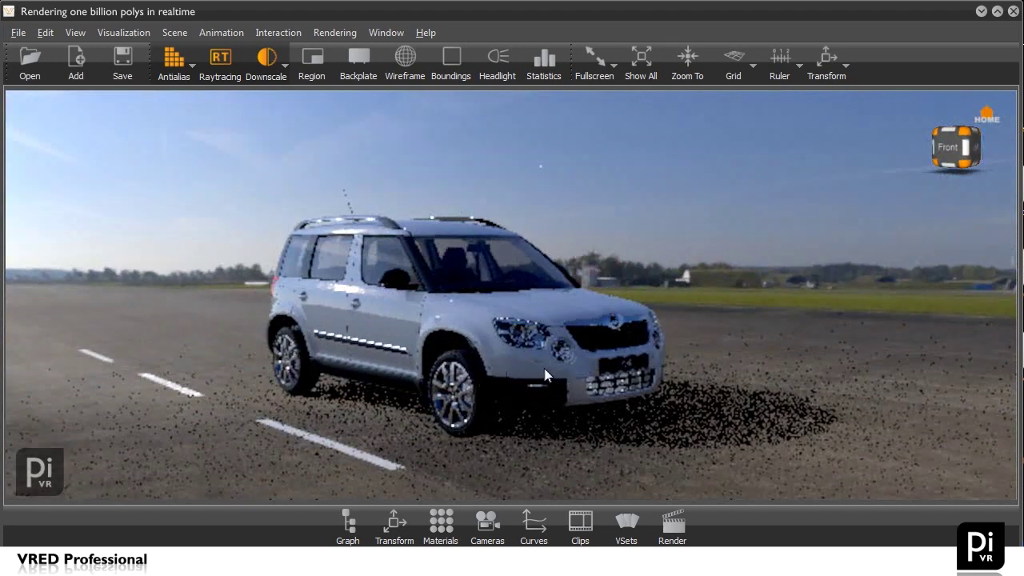
{"action": "key", "text": "a"}
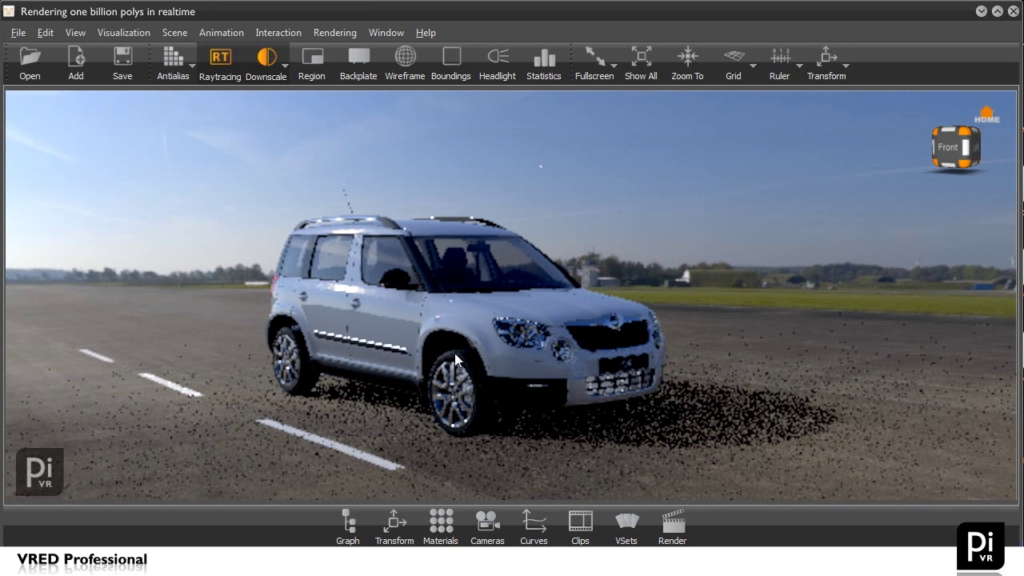
- Switch the surroundings from the airfield to the rocky canyon road environment
{"action": "right_click_drag", "start_coordinate": [449, 275], "coordinate": [516, 427]}
{"action": "scroll", "coordinate": [498, 278], "scroll_direction": "down", "scroll_amount": 5}
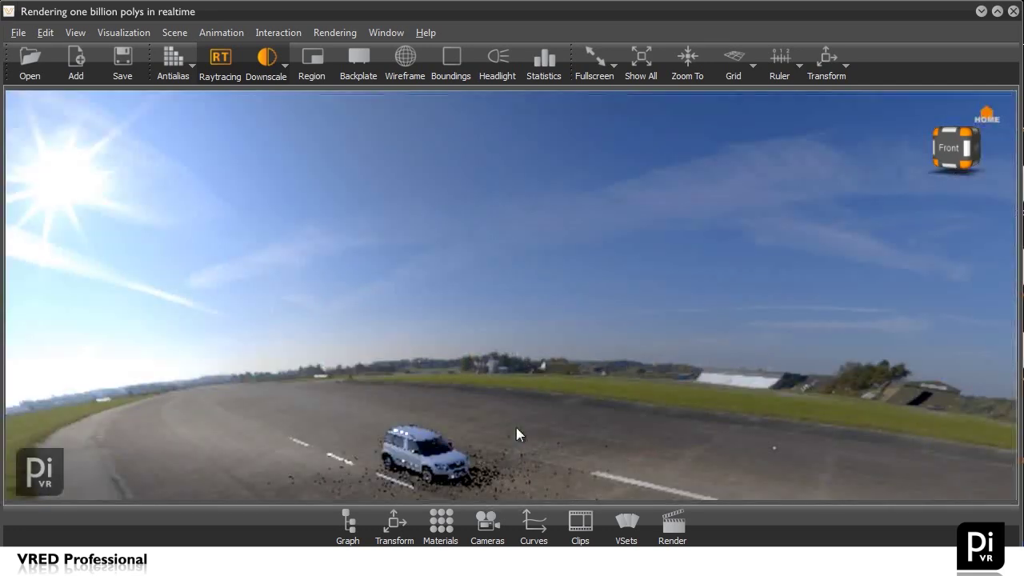
{"action": "middle_click_drag", "start_coordinate": [452, 457], "coordinate": [472, 315]}
{"action": "right_click_drag", "start_coordinate": [472, 315], "coordinate": [429, 377]}
{"action": "left_click_drag", "start_coordinate": [428, 377], "coordinate": [503, 376]}
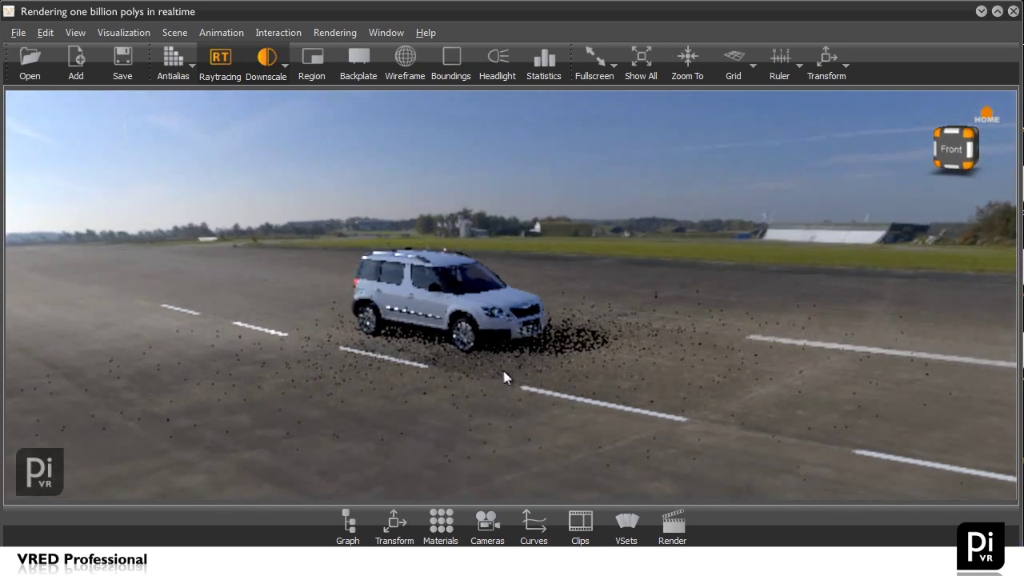
{"action": "key", "text": "2"}
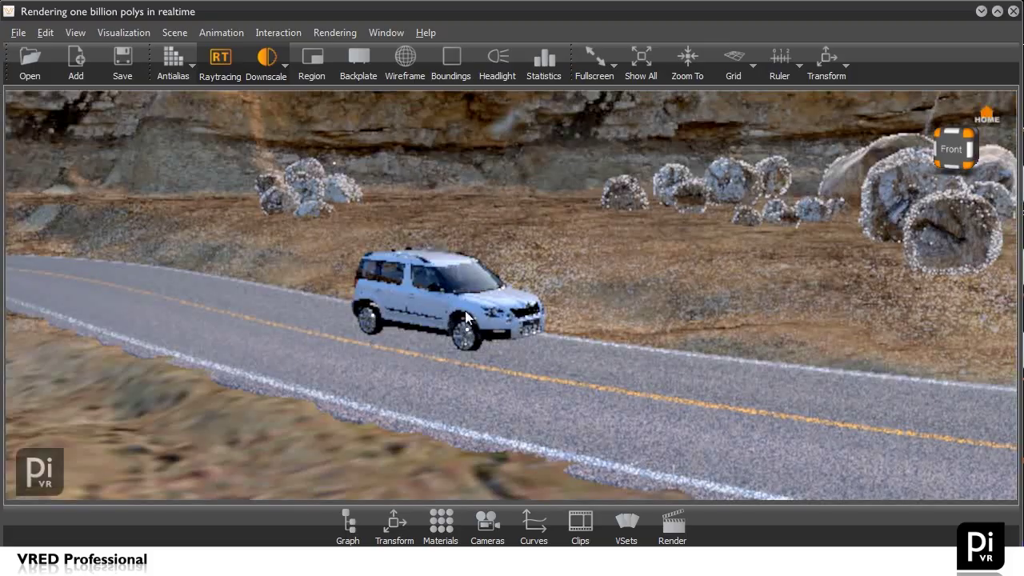
- Turn on antialiasing to refine a closer view of the car on the canyon road
{"action": "right_click_drag", "start_coordinate": [465, 298], "coordinate": [493, 373]}
{"action": "left_click_drag", "start_coordinate": [504, 315], "coordinate": [459, 316]}
{"action": "key", "text": "a"}
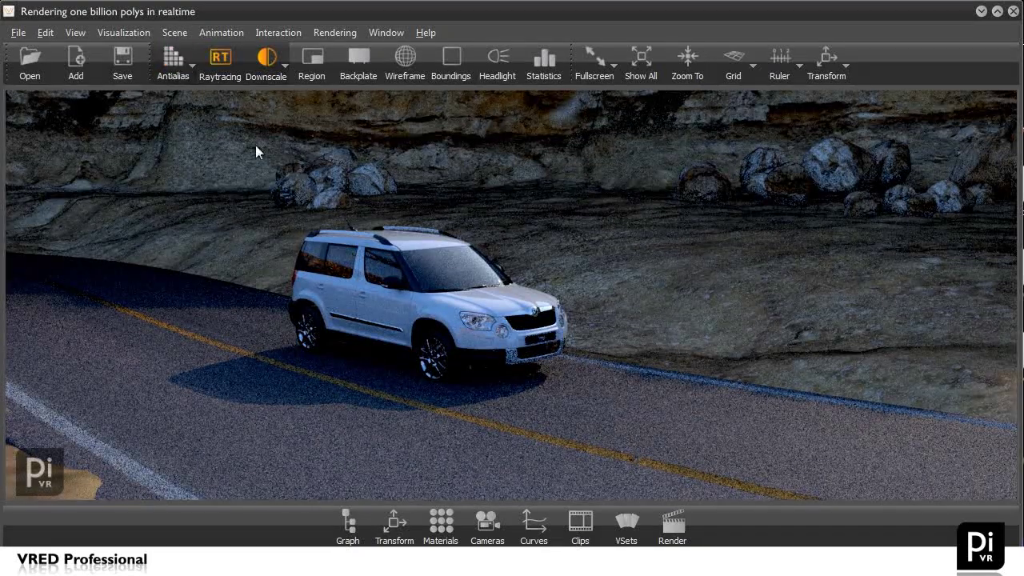
- Turn on antialiasing and wireframe display for the boulders beside the canyon road
{"action": "left_click_drag", "start_coordinate": [256, 148], "coordinate": [773, 294]}
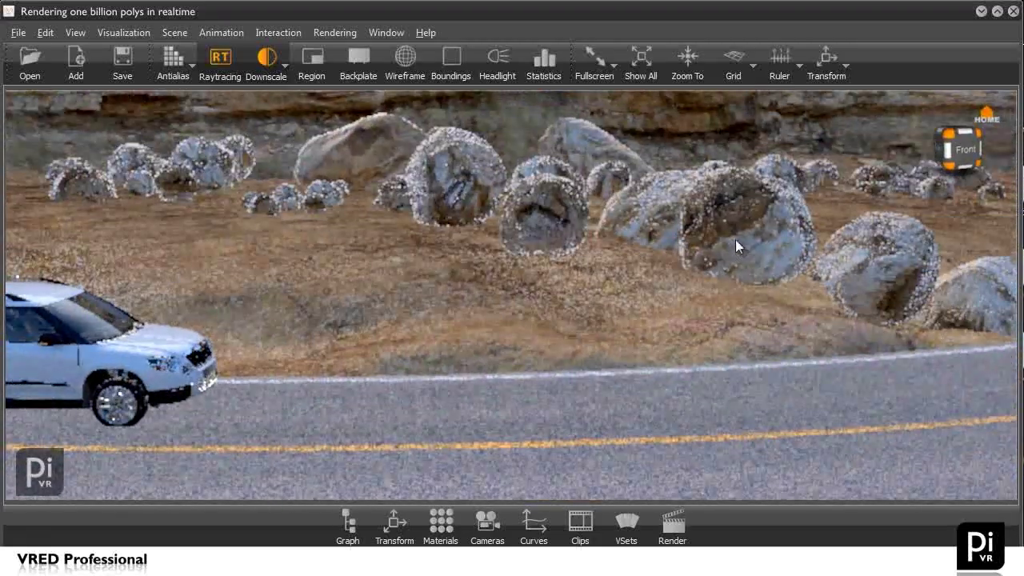
{"action": "left_click", "coordinate": [173, 58]}
{"action": "left_click", "coordinate": [402, 69]}
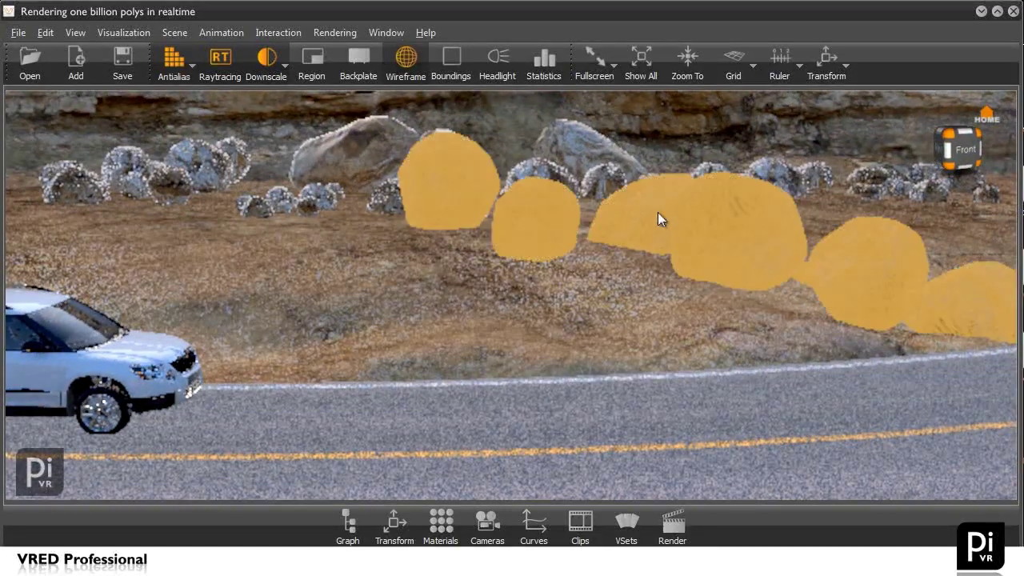
{"action": "left_click_drag", "start_coordinate": [658, 212], "coordinate": [688, 390]}
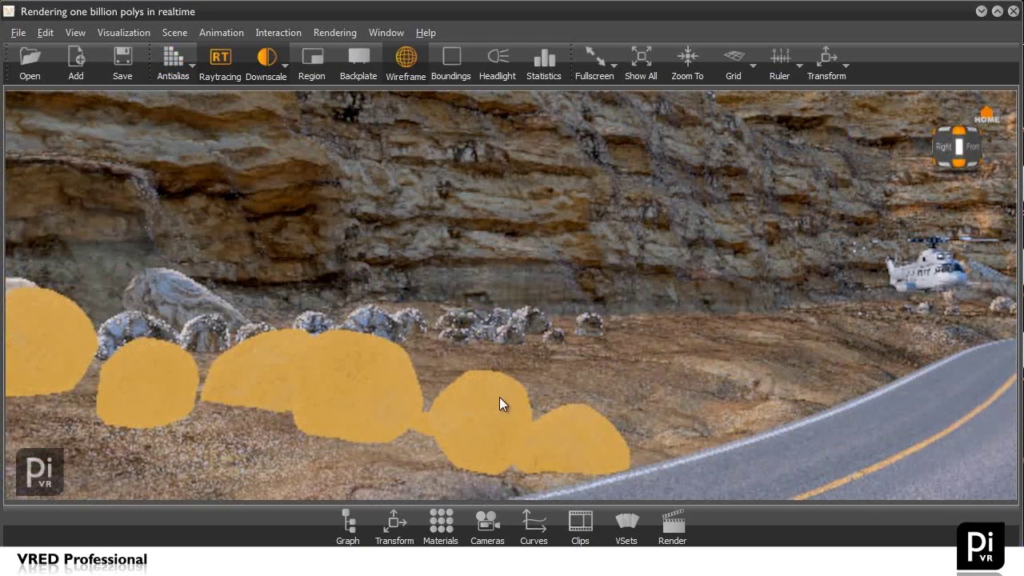
{"action": "left_click_drag", "start_coordinate": [499, 397], "coordinate": [138, 403]}
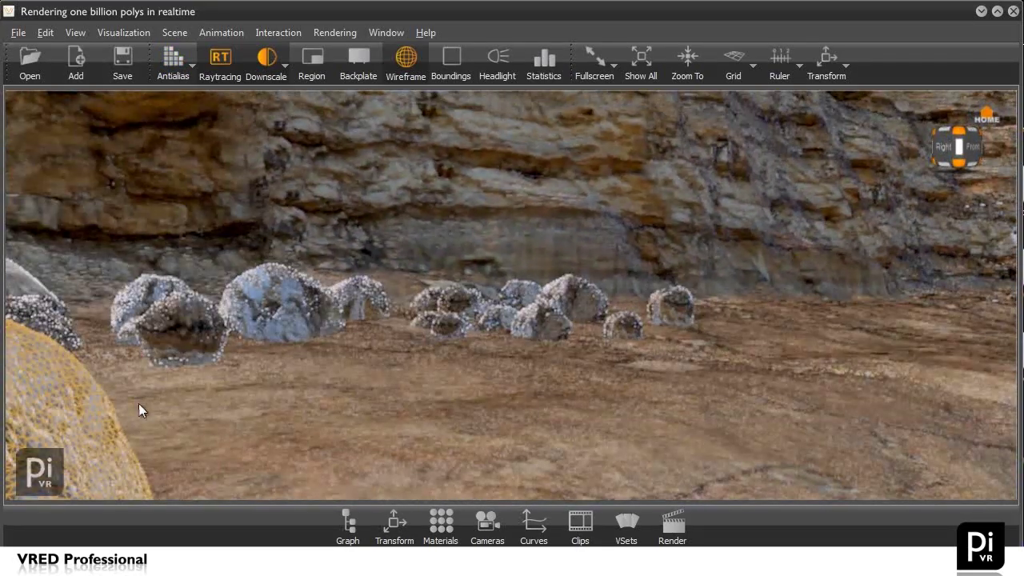
- Inspect the helicopter and its cockpit instrument panel, comparing the panel with downscaling off and back on
{"action": "left_click_drag", "start_coordinate": [92, 426], "coordinate": [829, 267]}
{"action": "left_click_drag", "start_coordinate": [1004, 248], "coordinate": [722, 349]}
{"action": "right_click_drag", "start_coordinate": [669, 296], "coordinate": [663, 248]}
{"action": "left_click_drag", "start_coordinate": [662, 248], "coordinate": [700, 339]}
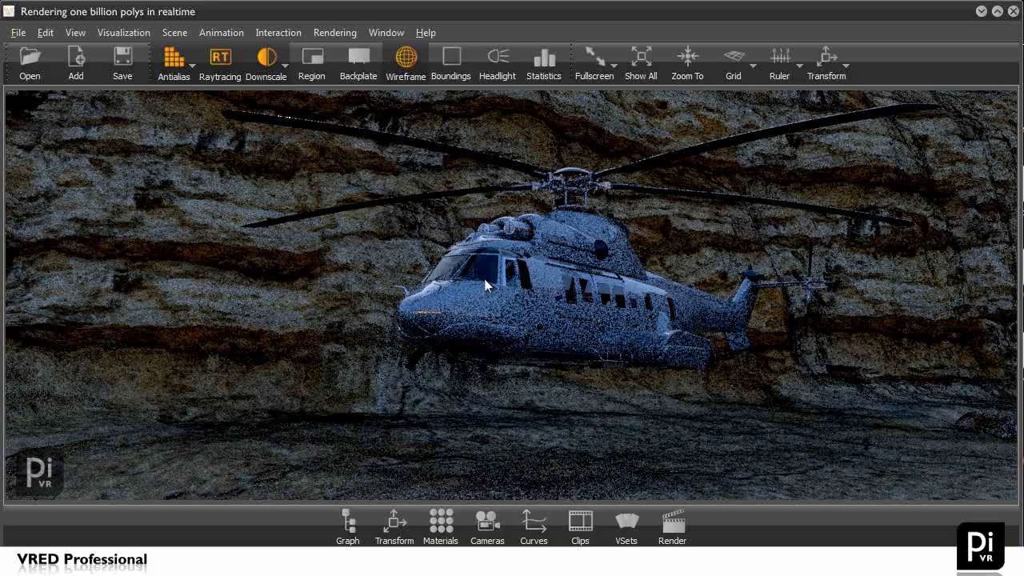
{"action": "left_click_drag", "start_coordinate": [485, 280], "coordinate": [501, 283]}
{"action": "right_click_drag", "start_coordinate": [501, 283], "coordinate": [869, 371]}
{"action": "left_click_drag", "start_coordinate": [869, 371], "coordinate": [529, 394]}
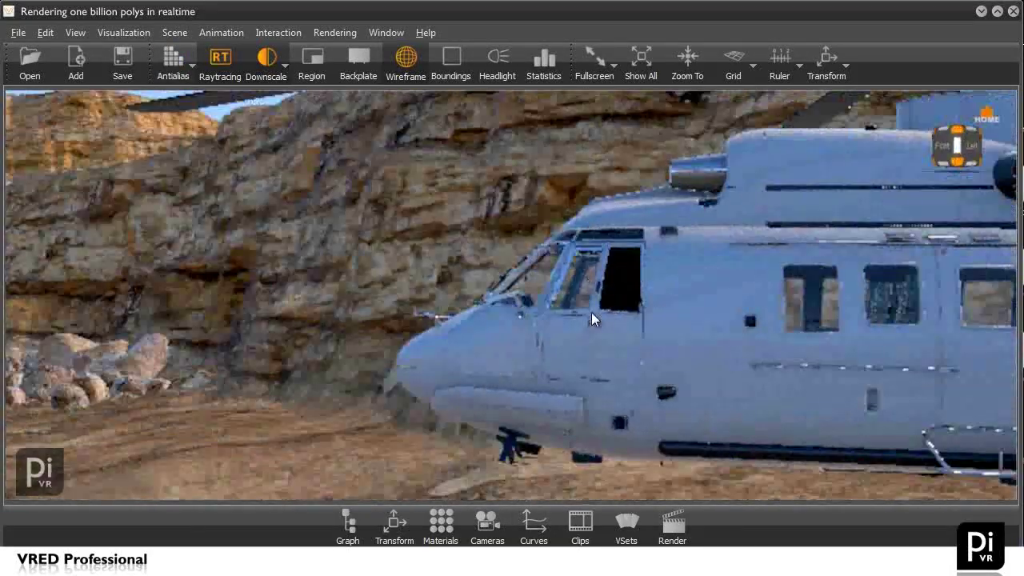
{"action": "left_click_drag", "start_coordinate": [371, 367], "coordinate": [409, 290]}
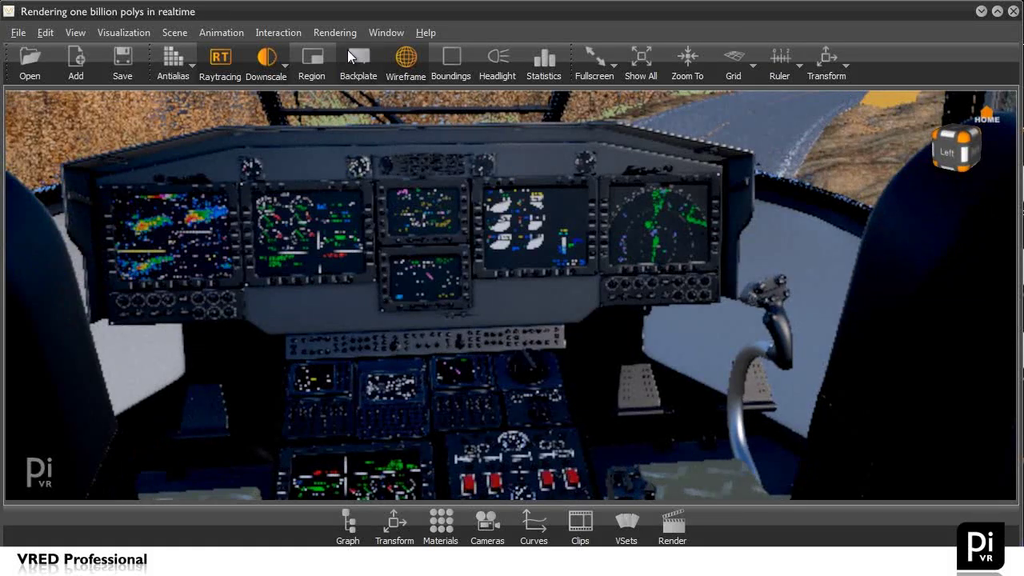
{"action": "left_click", "coordinate": [266, 58]}
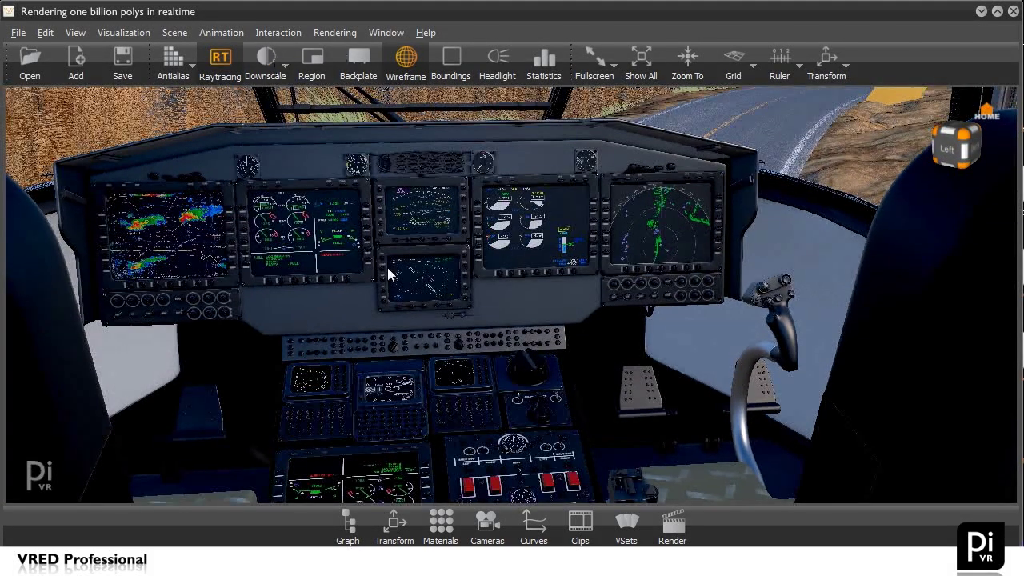
{"action": "left_click", "coordinate": [267, 62]}
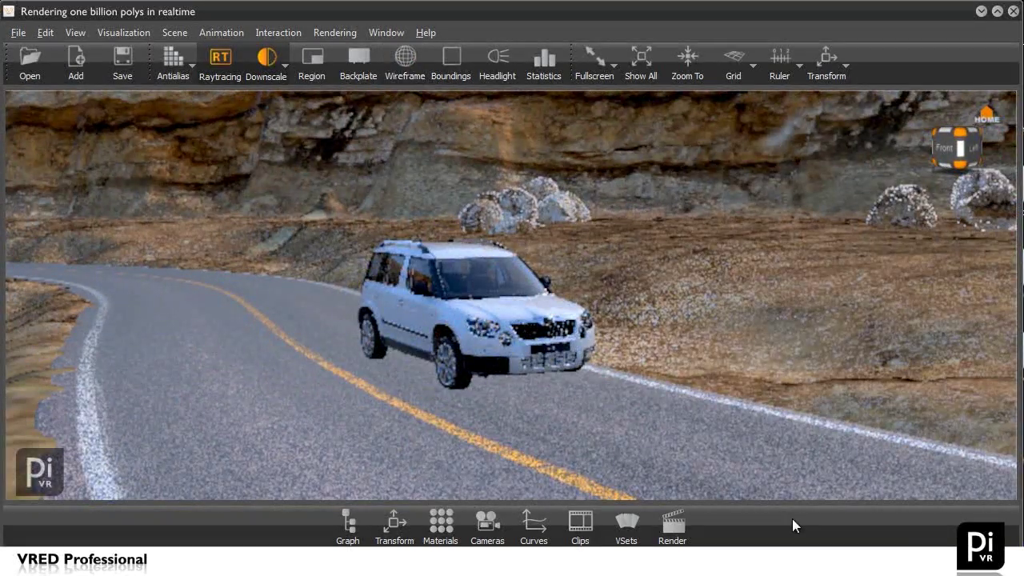
- Show the animation timeline and activate the Master camera in the camera editor, closing the editor again
{"action": "right_click", "coordinate": [752, 526]}
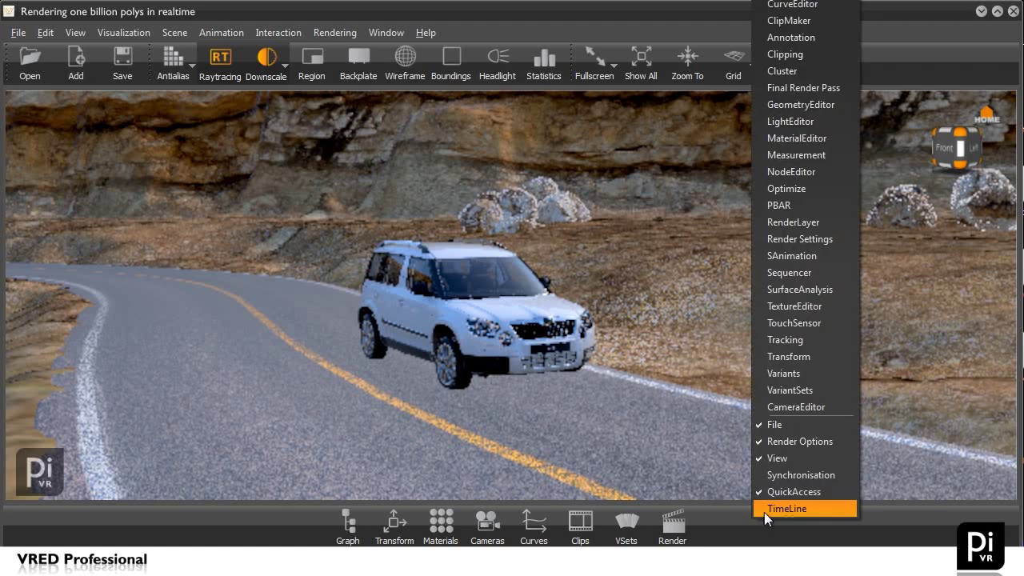
{"action": "left_click", "coordinate": [767, 509]}
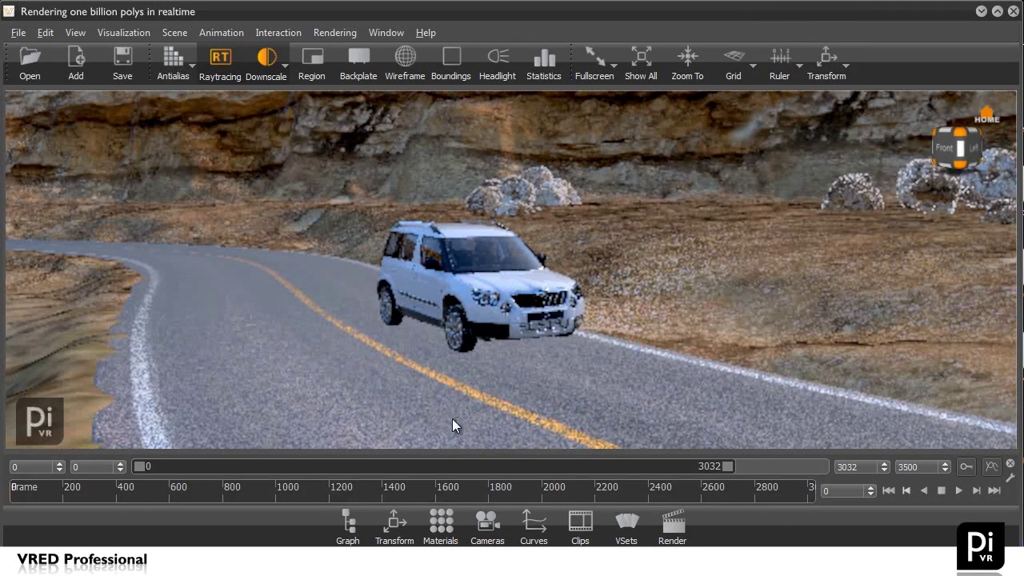
{"action": "left_click", "coordinate": [487, 524]}
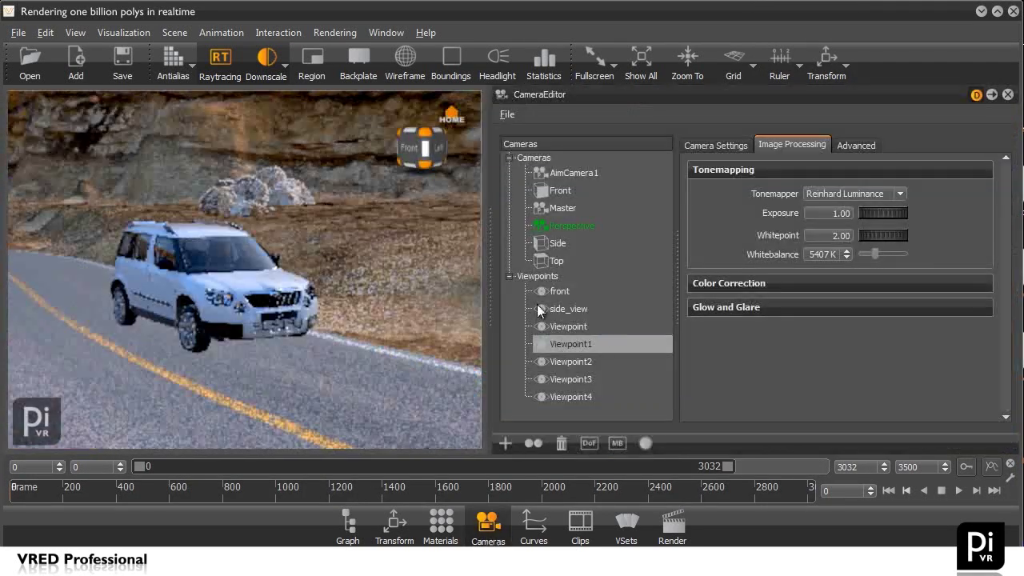
{"action": "double_click", "coordinate": [571, 174]}
{"action": "double_click", "coordinate": [568, 209]}
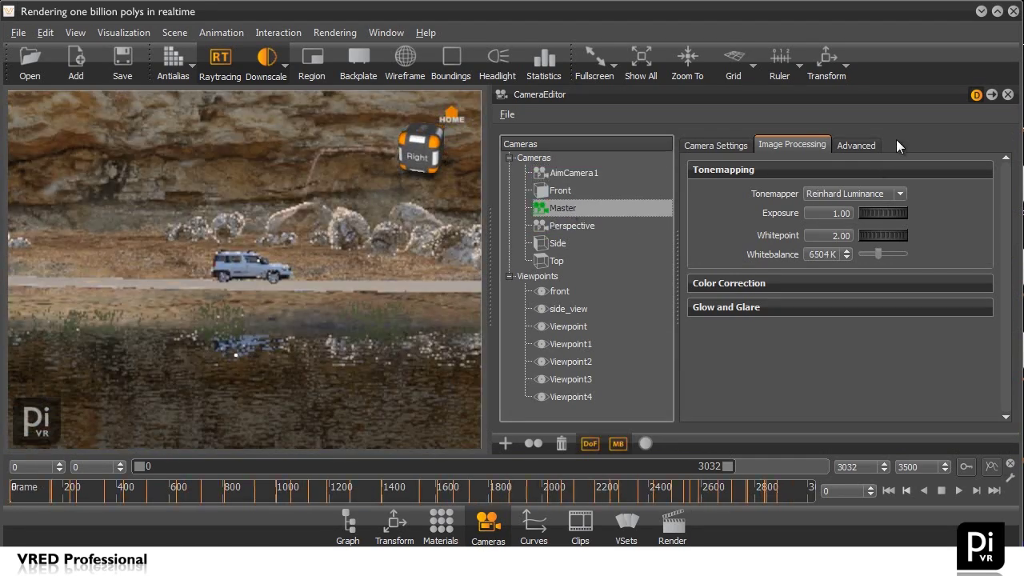
{"action": "left_click", "coordinate": [1009, 95]}
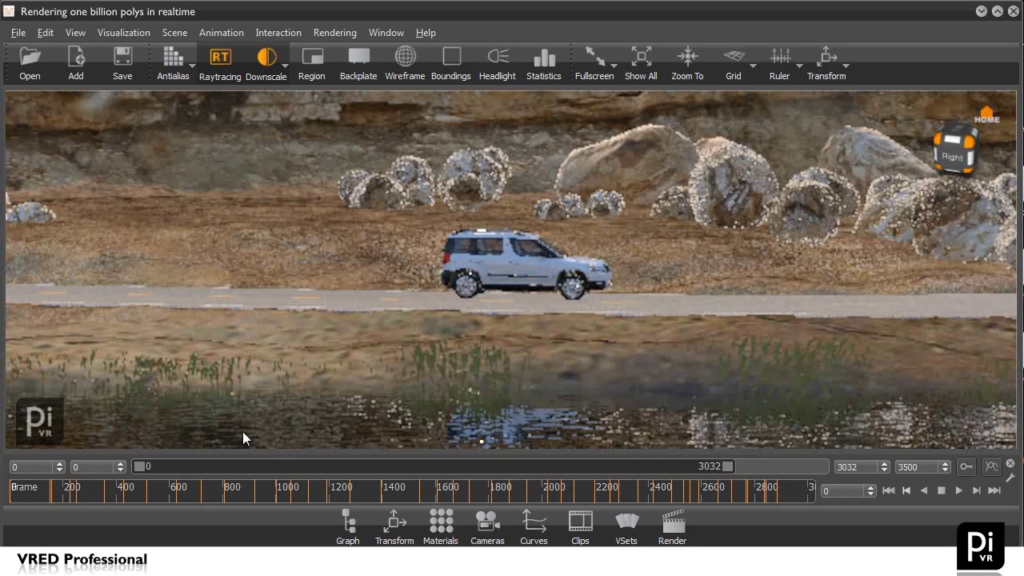
- Scrub the animation to frame 1474 and refine a closer view of the winding road with antialiasing
{"action": "mouse_move", "coordinate": [32, 492]}
{"action": "left_mouse_down"}
{"action": "mouse_move", "coordinate": [168, 501]}
{"action": "mouse_move", "coordinate": [414, 488]}
{"action": "left_mouse_up"}
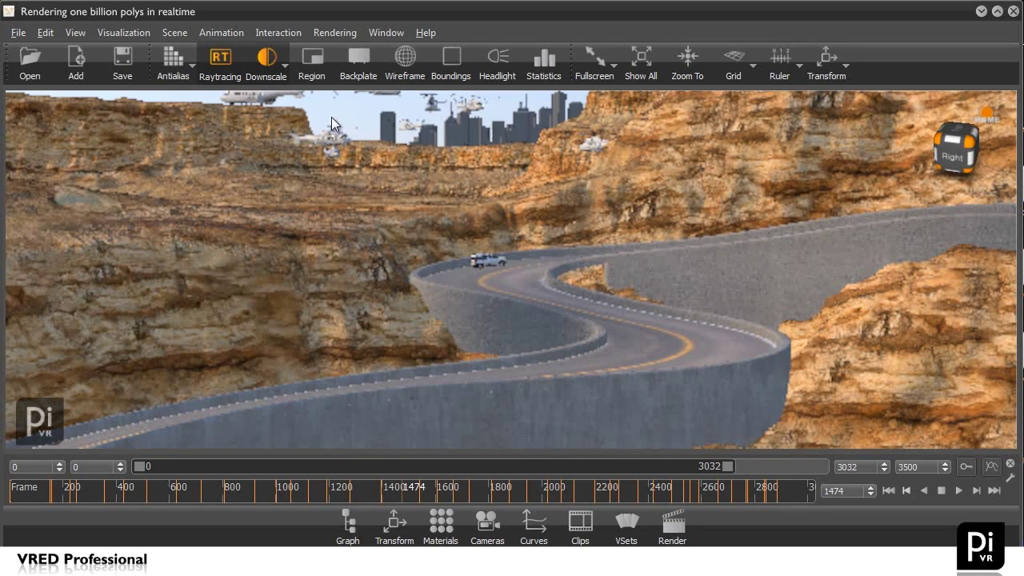
{"action": "left_click", "coordinate": [346, 181]}
{"action": "key", "text": "a"}
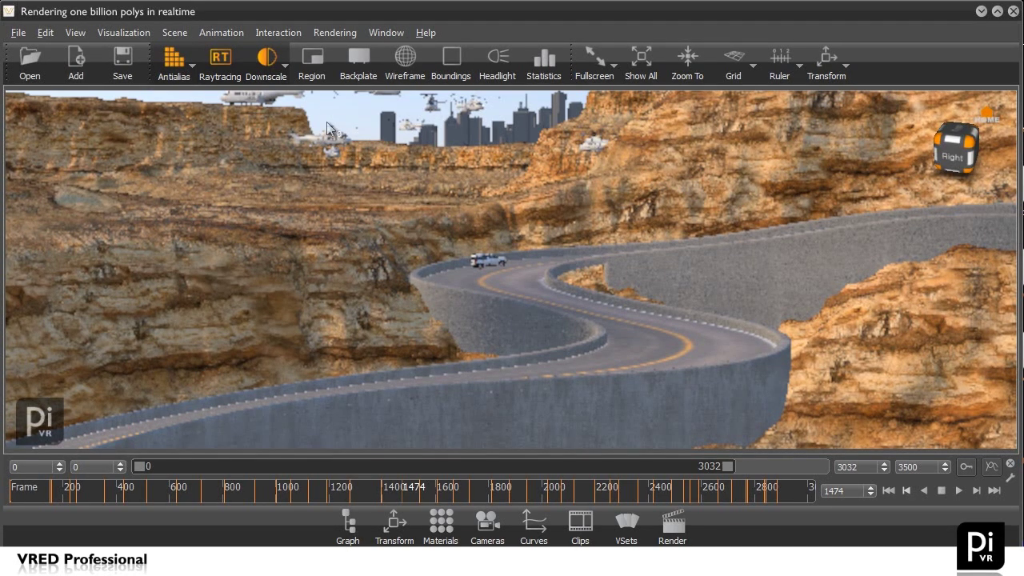
{"action": "scroll", "coordinate": [326, 137], "scroll_direction": "up", "scroll_amount": 3}
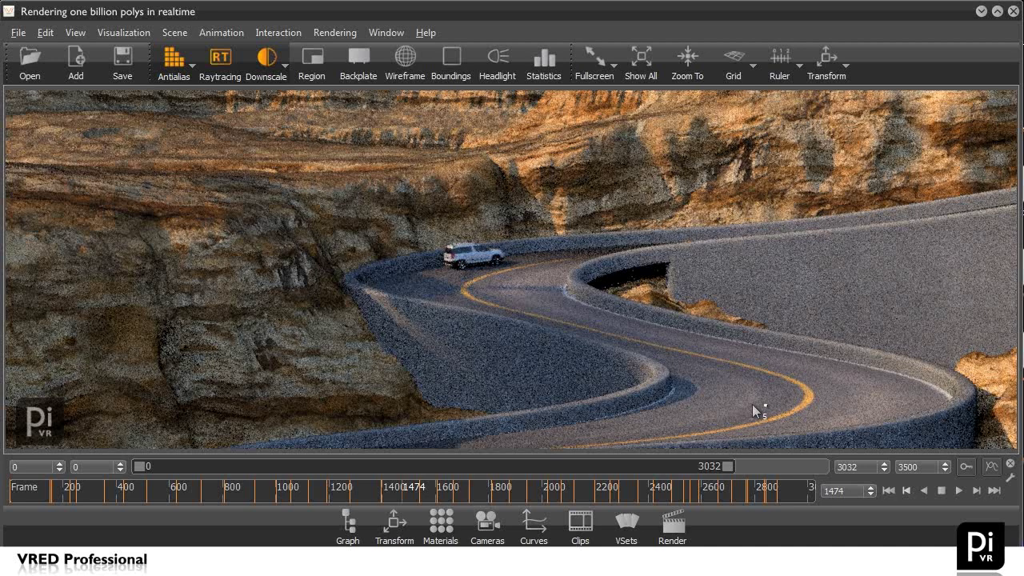
- Scrub the animation to frame 1748 and render the car on the bridge with antialiasing
{"action": "left_click", "coordinate": [373, 484]}
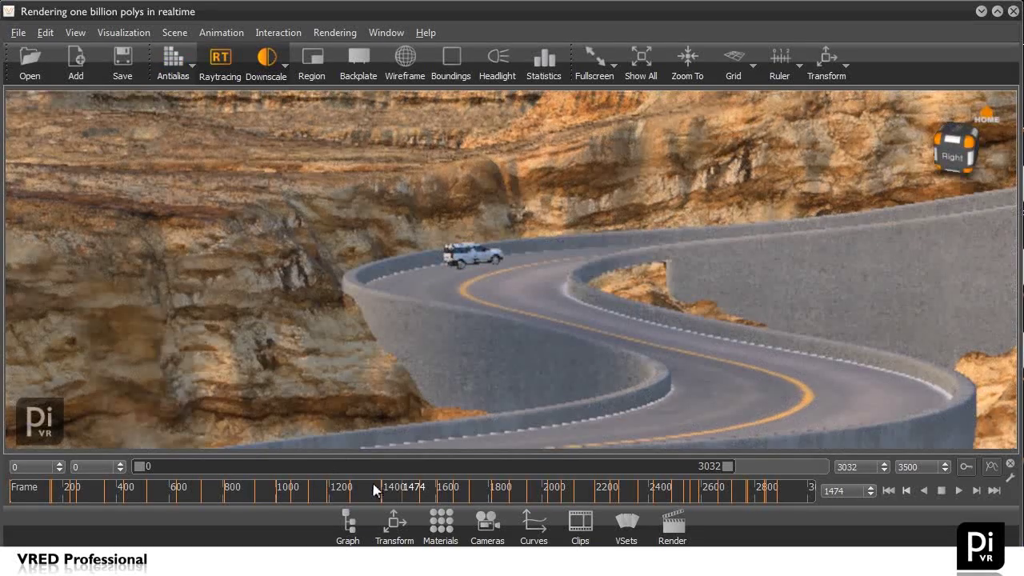
{"action": "left_click_drag", "start_coordinate": [414, 494], "coordinate": [475, 495]}
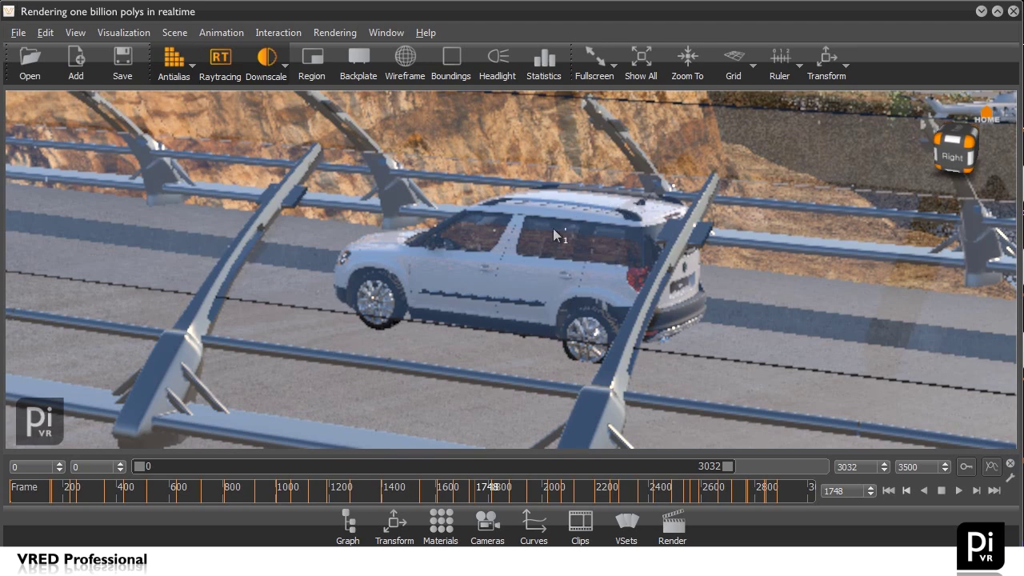
{"action": "key", "text": "r"}
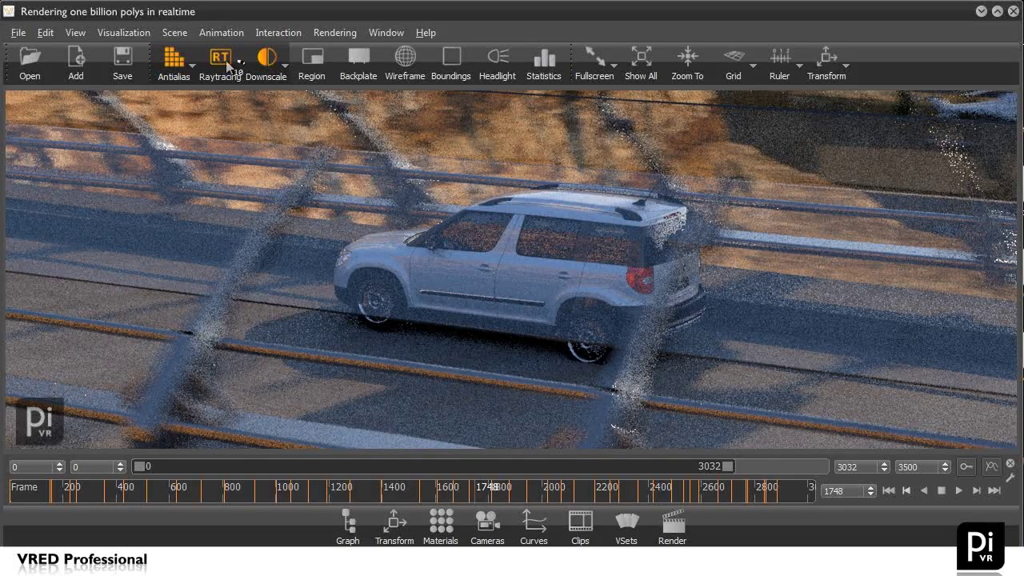
- Scrub the animation onward to frame 2515, the close-up of the car's doors
{"action": "left_click", "coordinate": [484, 495]}
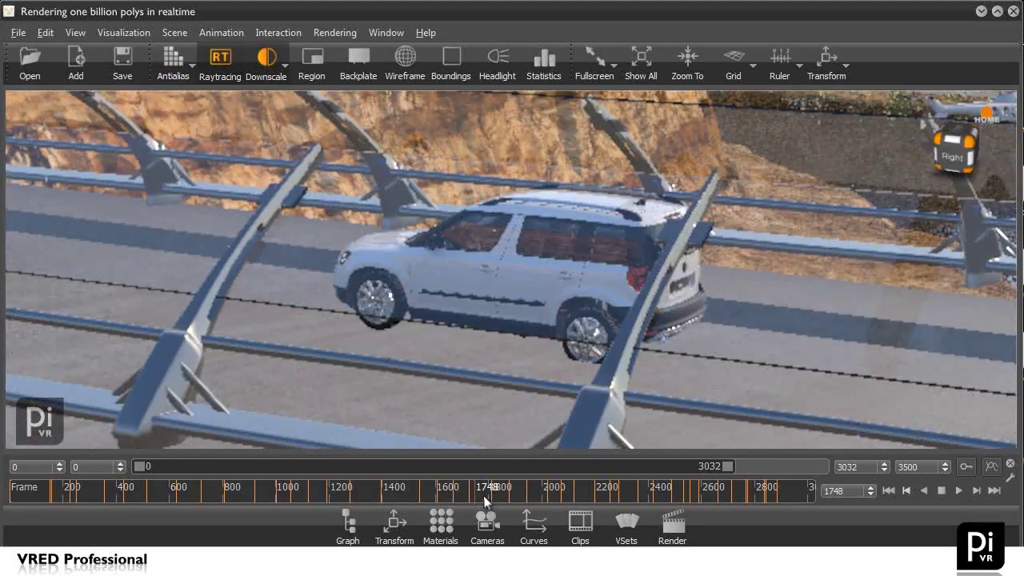
{"action": "left_click_drag", "start_coordinate": [506, 499], "coordinate": [678, 490]}
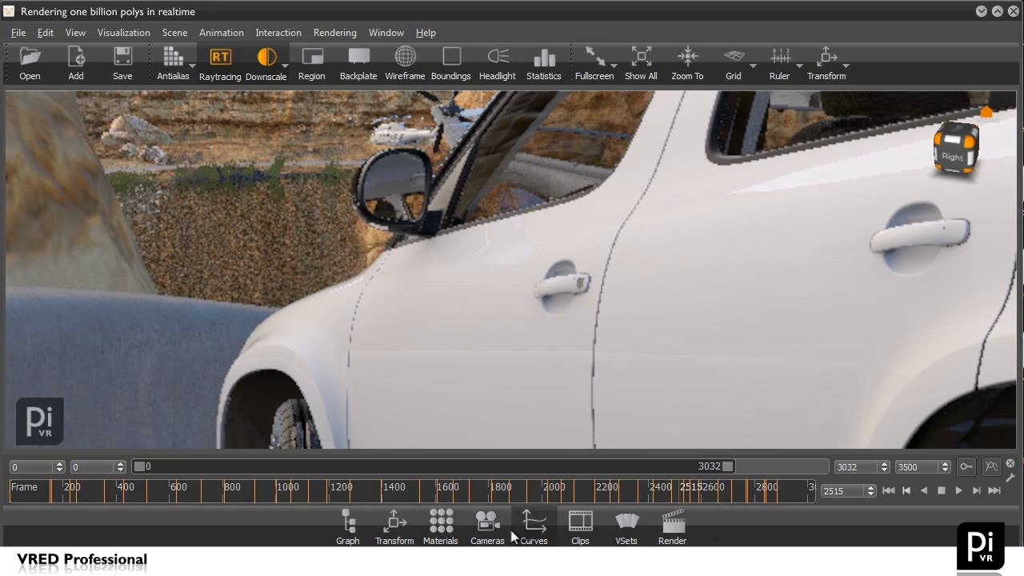
- Render the car's doors with antialiasing and turn off motion blur for the Master camera in the camera editor
{"action": "left_click", "coordinate": [489, 526]}
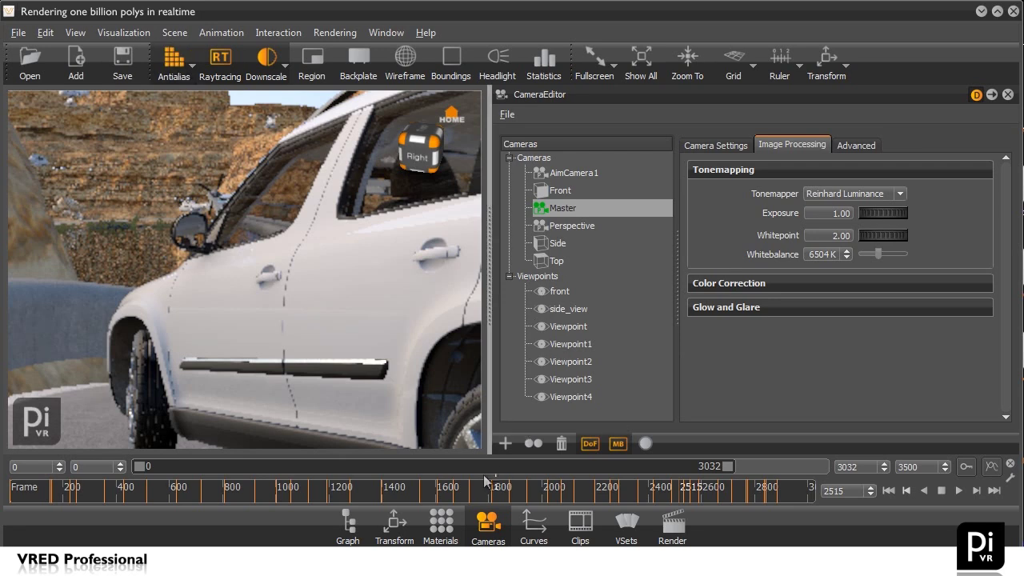
{"action": "left_click", "coordinate": [163, 62]}
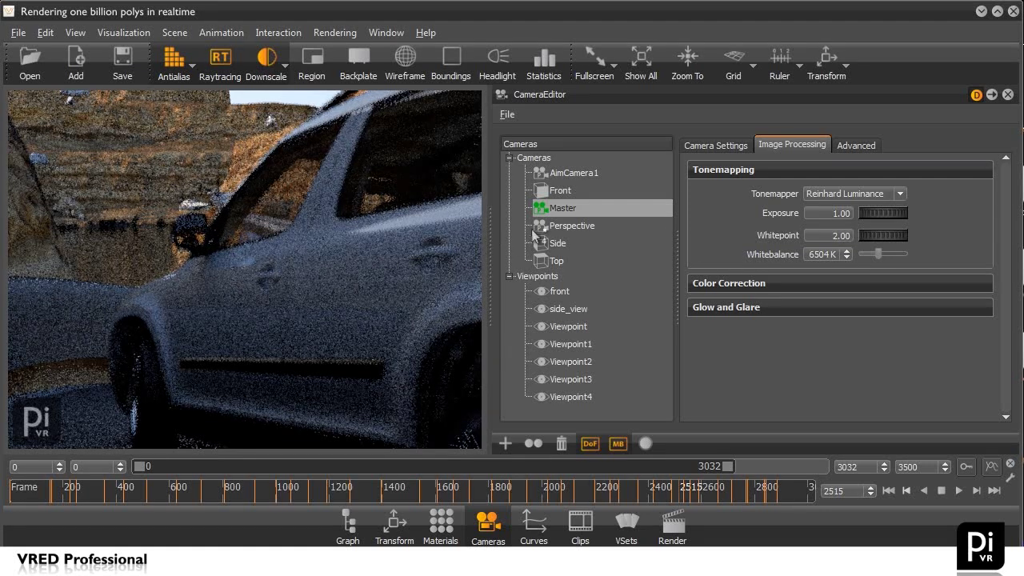
{"action": "left_click", "coordinate": [629, 445]}
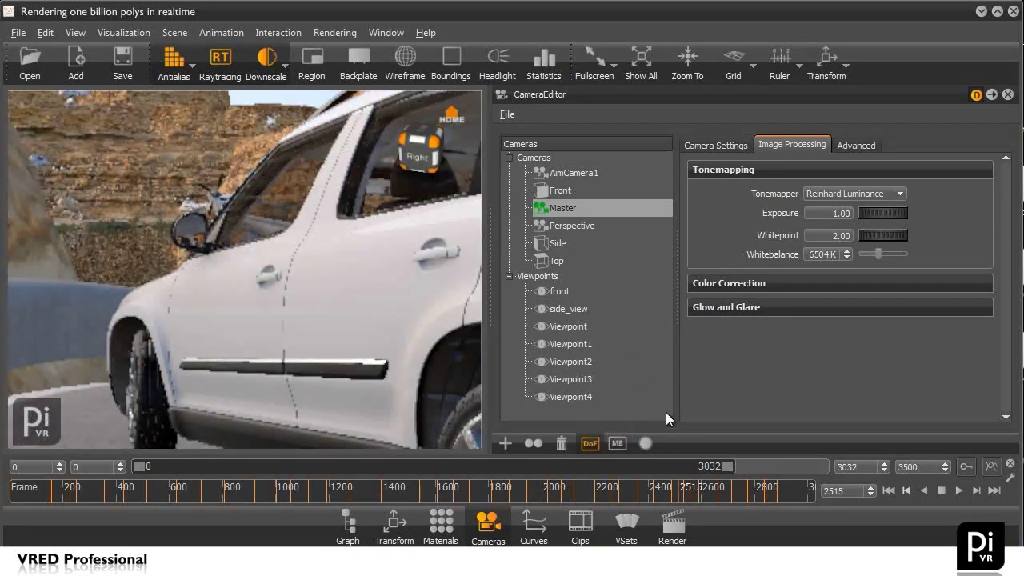
{"action": "double_click", "coordinate": [560, 210]}
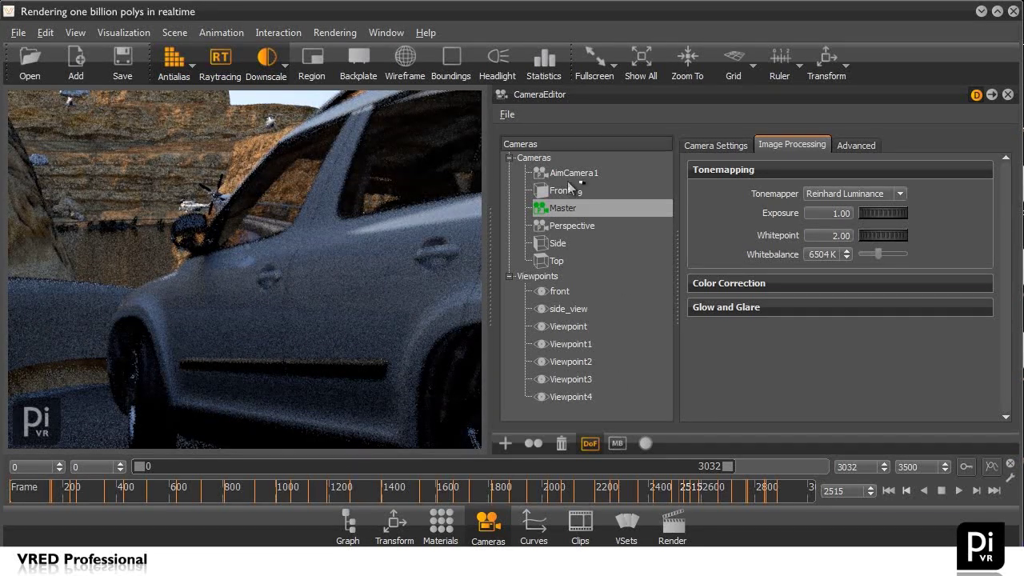
- Review the Master camera's general settings and lens attributes, closing the camera editor again
{"action": "left_click", "coordinate": [722, 145]}
{"action": "left_click", "coordinate": [752, 350]}
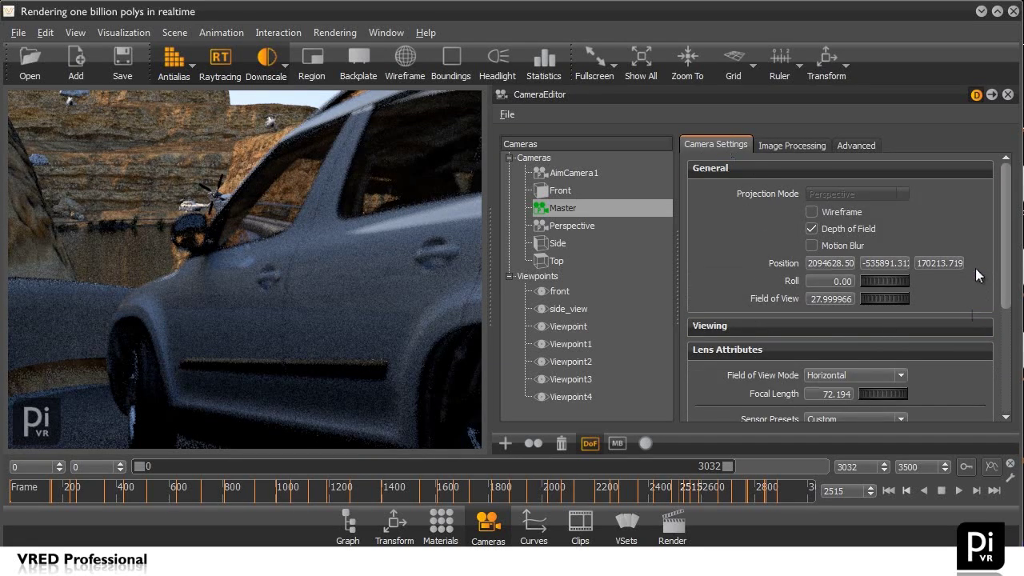
{"action": "scroll", "coordinate": [1010, 257], "scroll_direction": "down", "scroll_amount": 5}
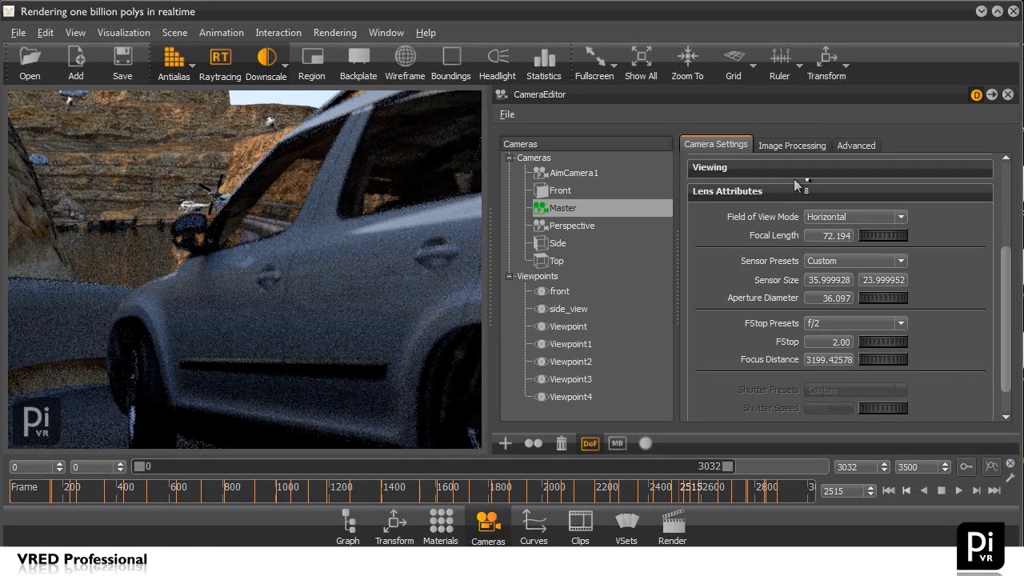
{"action": "left_click", "coordinate": [1008, 95]}
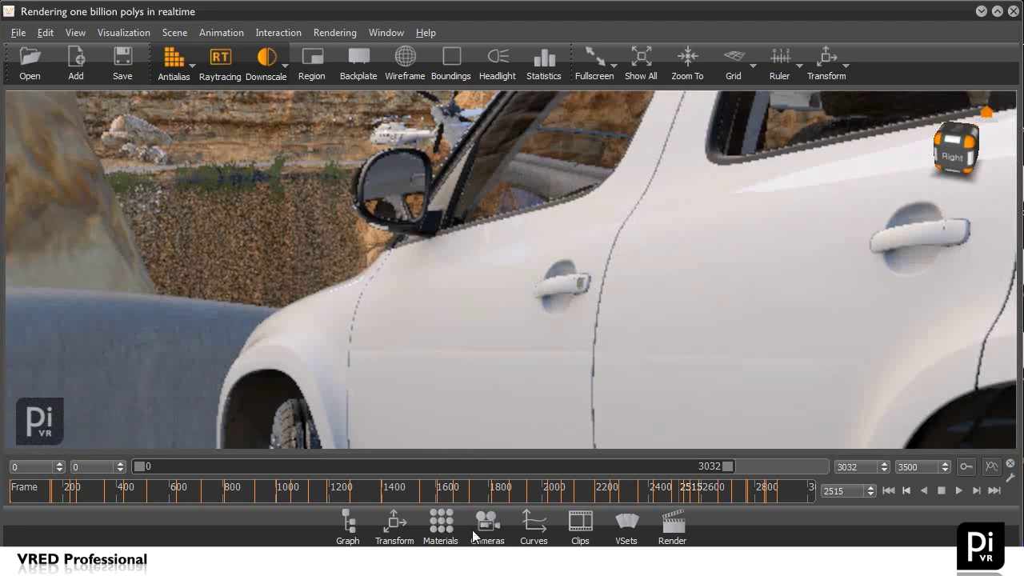
- Scrub the animation through frame 2999 back to frame 475 and activate the Perspective camera
{"action": "left_click_drag", "start_coordinate": [698, 494], "coordinate": [810, 494]}
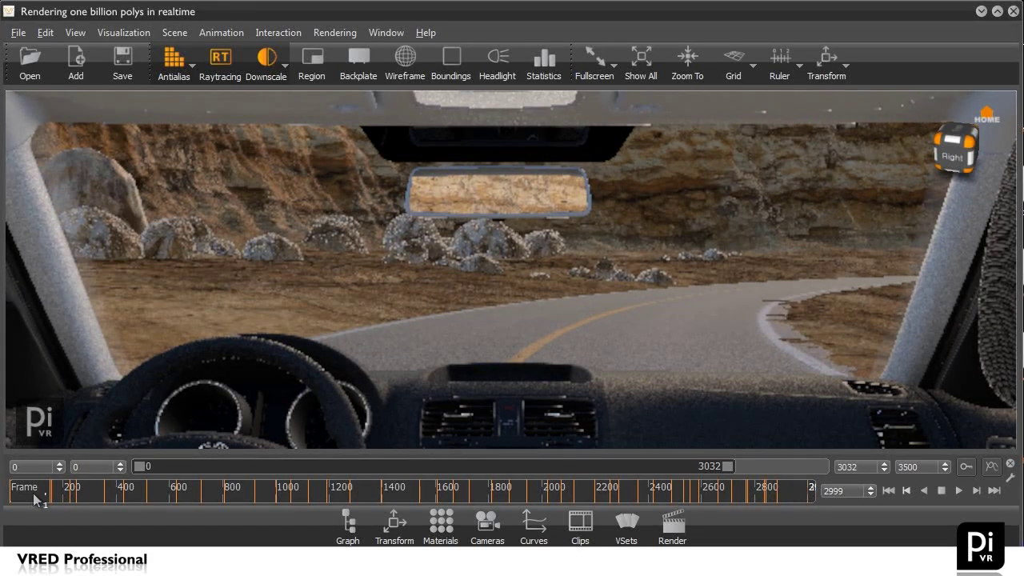
{"action": "left_click_drag", "start_coordinate": [34, 496], "coordinate": [140, 494]}
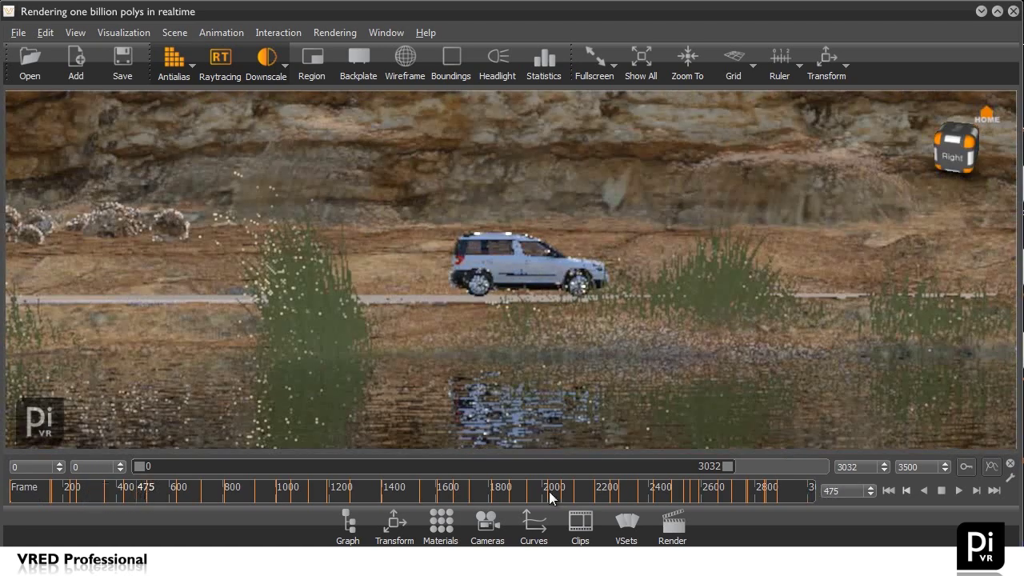
{"action": "left_click", "coordinate": [483, 527]}
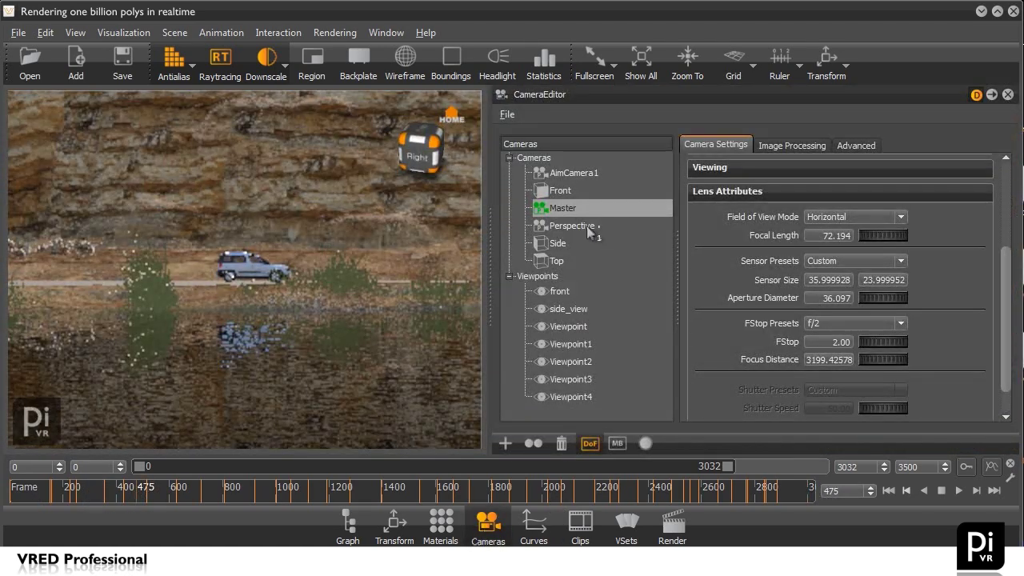
{"action": "double_click", "coordinate": [578, 225]}
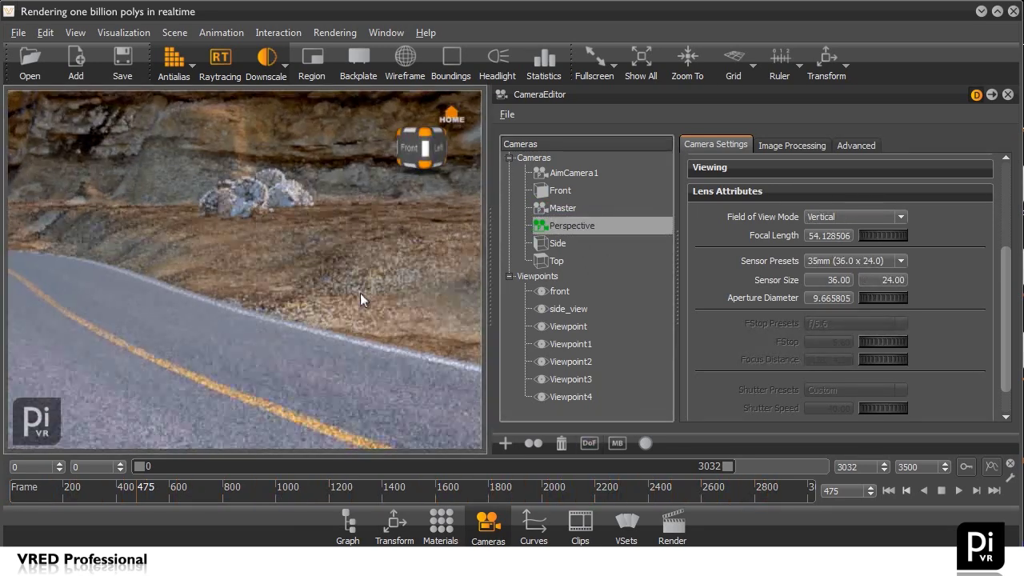
- Jump to Viewpoint1 and frame the white car on the road from the side
{"action": "key", "text": "Page_Down"}
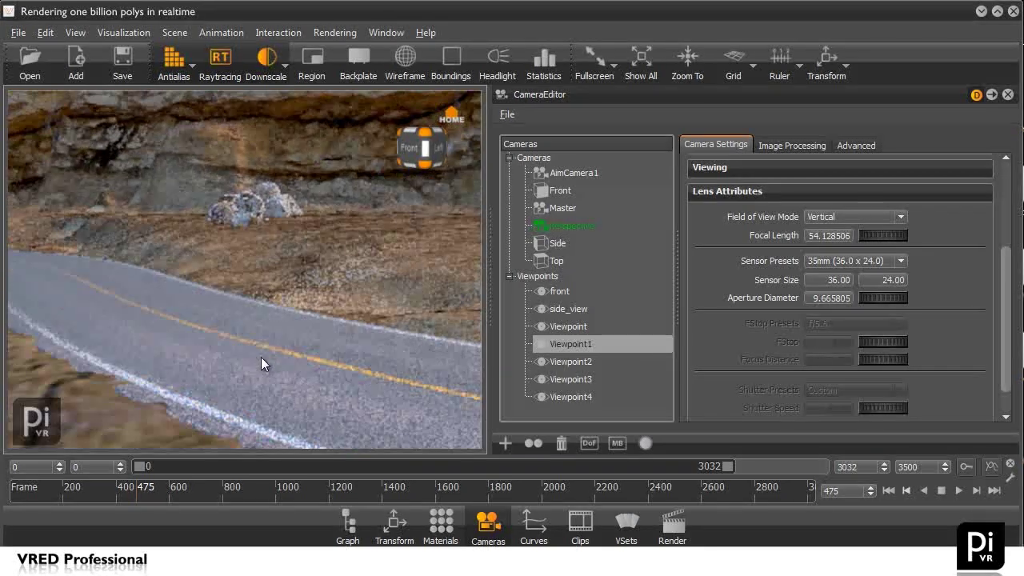
{"action": "right_click_drag", "start_coordinate": [244, 245], "coordinate": [223, 300]}
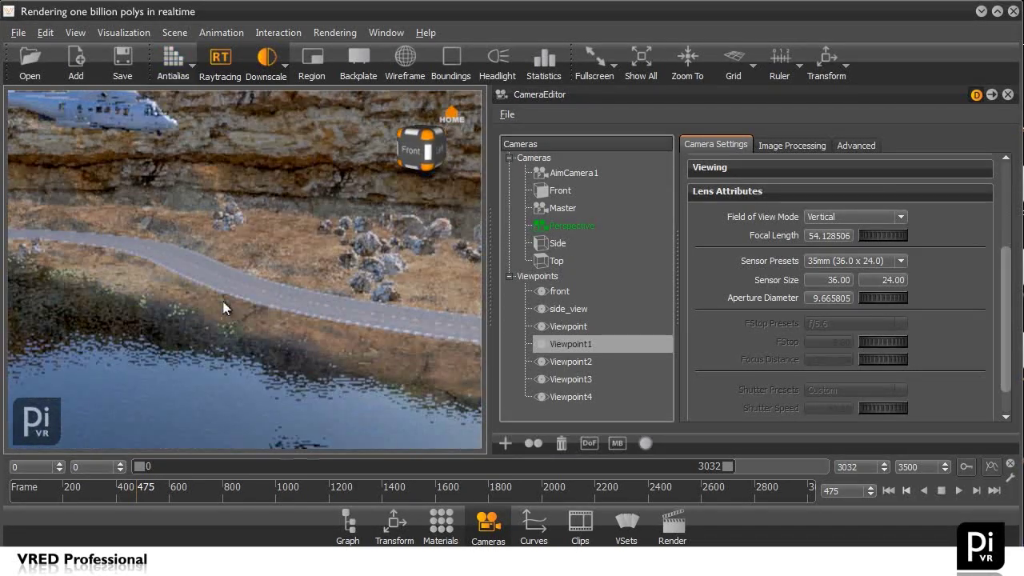
{"action": "middle_click_drag", "start_coordinate": [223, 300], "coordinate": [168, 281]}
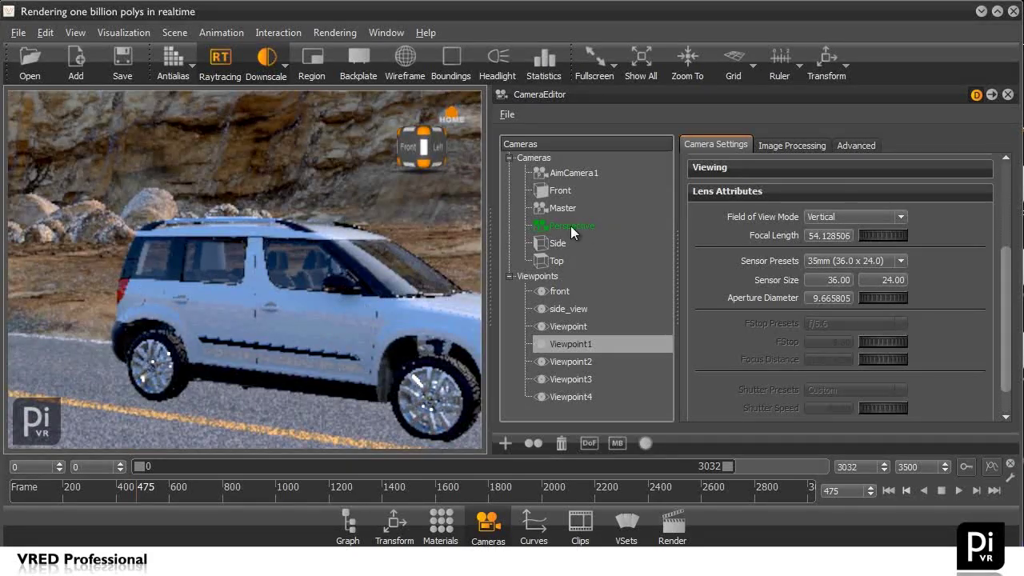
- Enable depth of field for the Perspective camera and set its f-stop preset to f/1, viewing the car's front door and mirror up close
{"action": "left_click", "coordinate": [570, 226]}
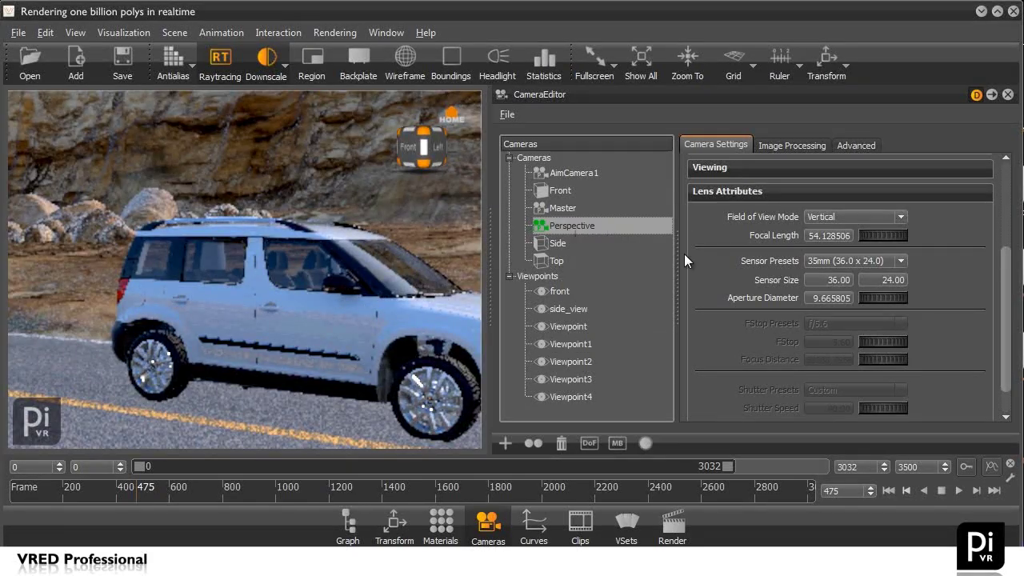
{"action": "left_click", "coordinate": [584, 442]}
{"action": "left_click", "coordinate": [783, 144]}
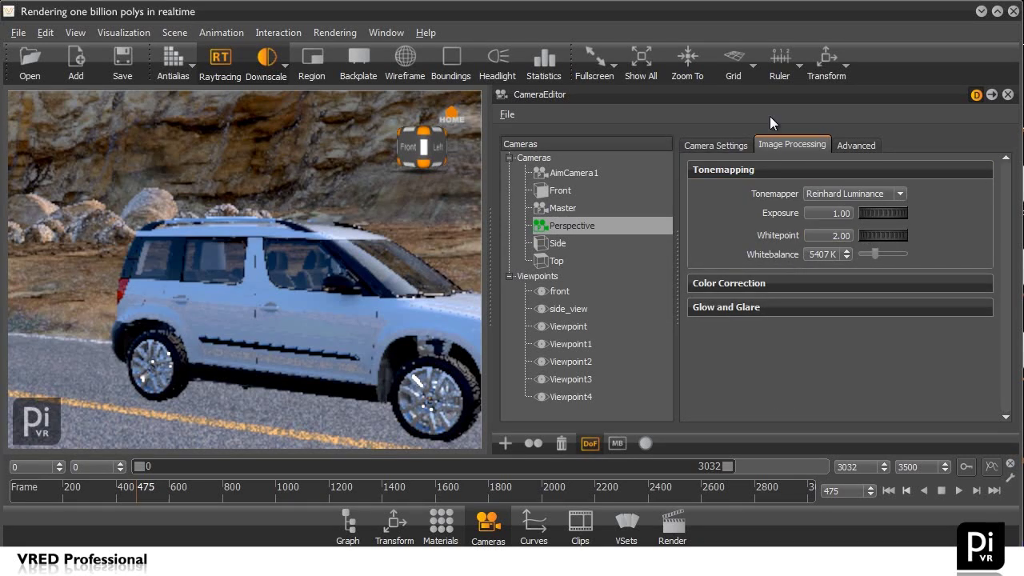
{"action": "left_click", "coordinate": [739, 146]}
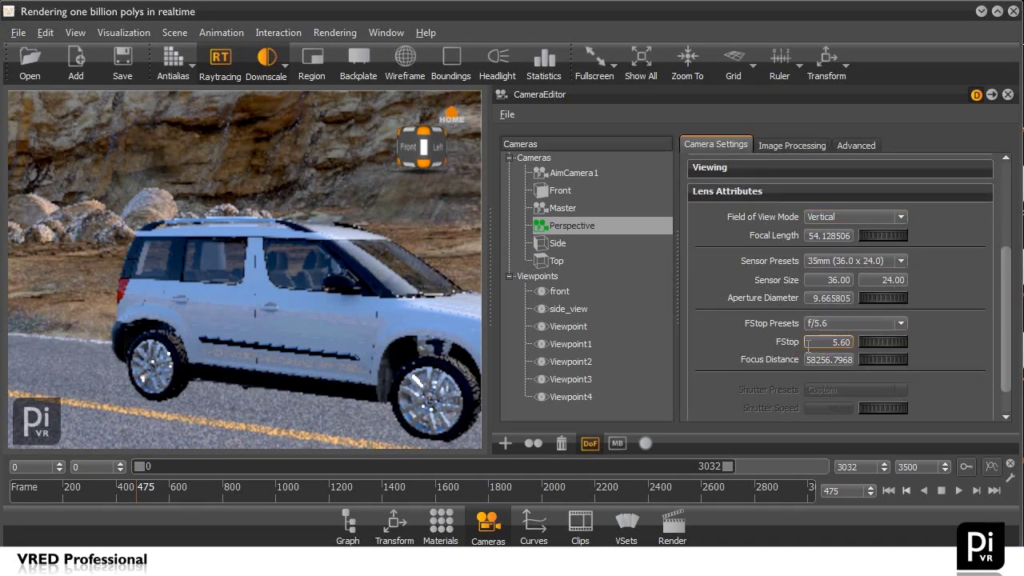
{"action": "left_click_drag", "start_coordinate": [153, 338], "coordinate": [537, 317]}
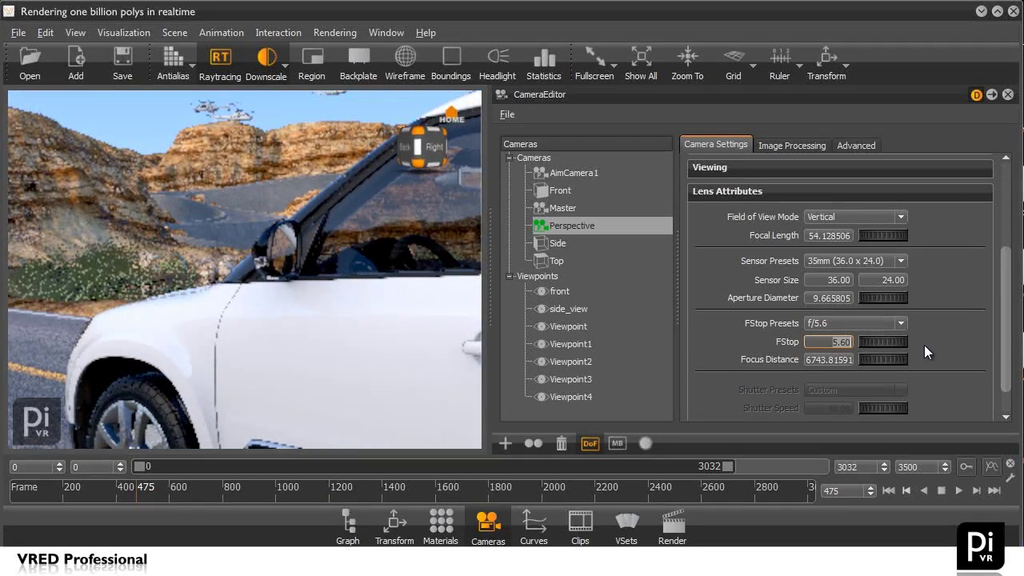
{"action": "left_click", "coordinate": [880, 323]}
{"action": "left_click", "coordinate": [858, 345]}
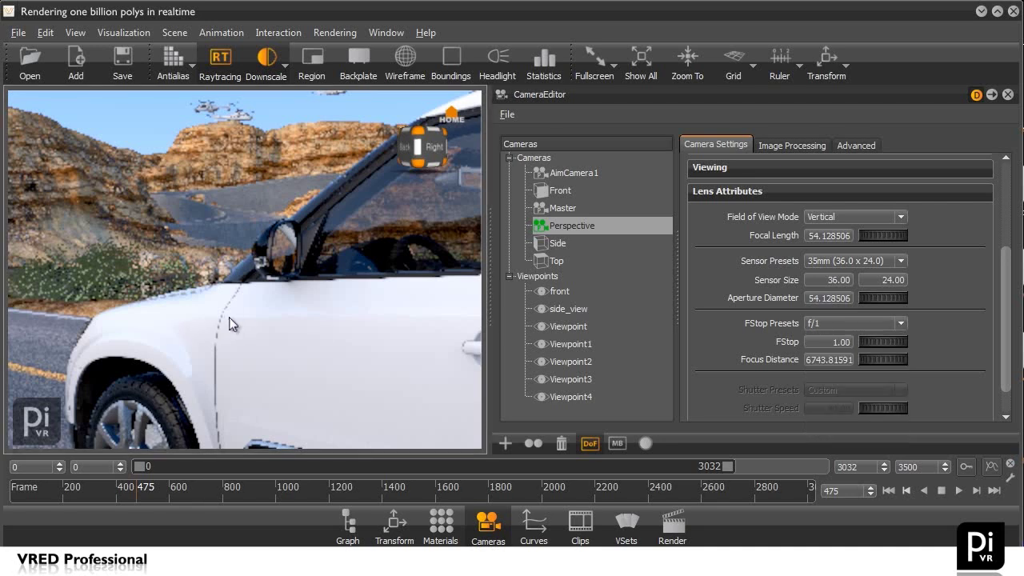
- Set the depth-of-field focus on the car's side mirror, then refocus on the distant canyon rocks
{"action": "left_click_drag", "start_coordinate": [230, 319], "coordinate": [265, 265]}
{"action": "left_click", "coordinate": [272, 257]}
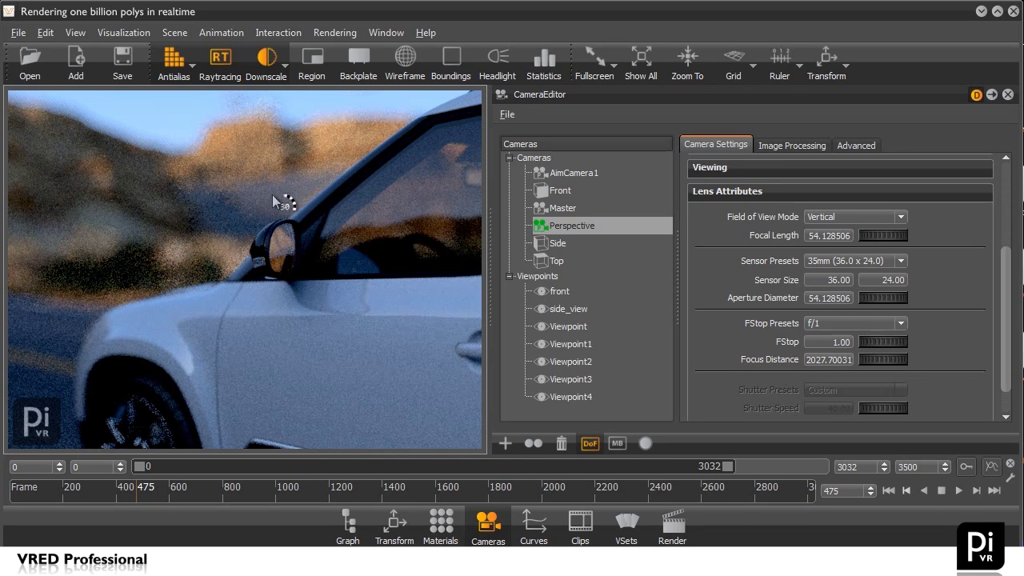
{"action": "left_click", "coordinate": [262, 153]}
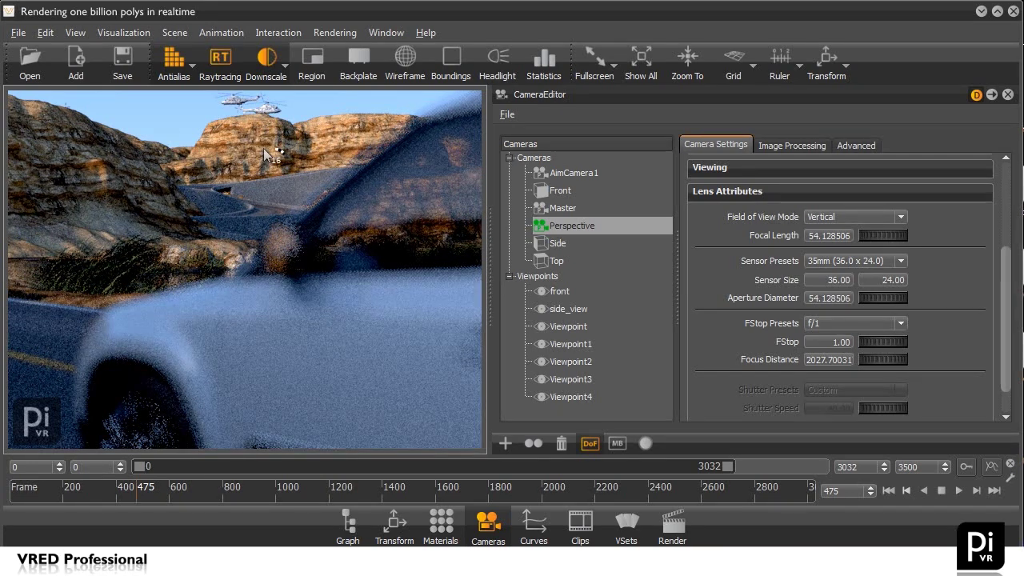
{"action": "left_click", "coordinate": [331, 253]}
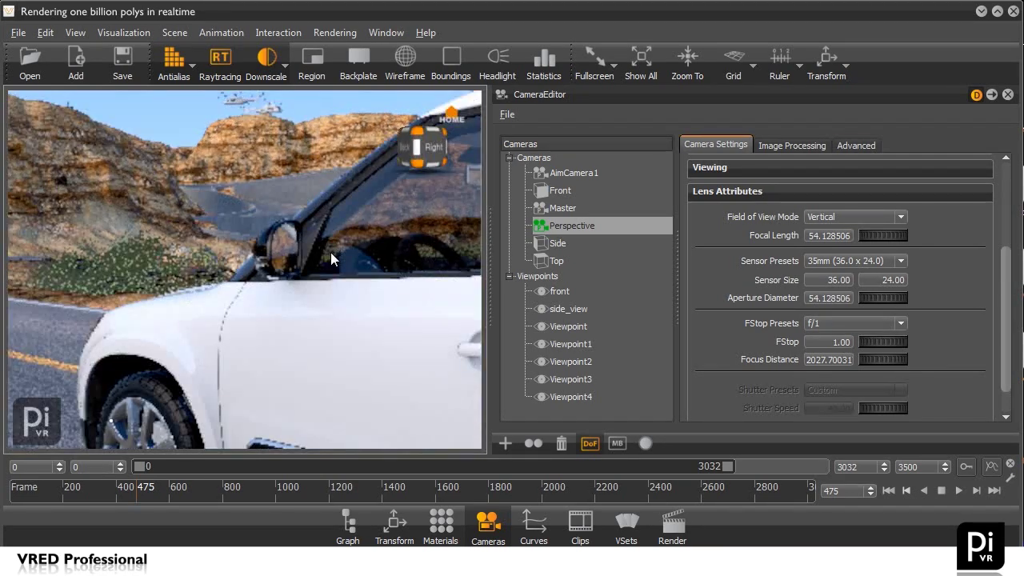
- Turn off depth of field for the Perspective camera and close the camera editor
{"action": "left_click", "coordinate": [590, 444]}
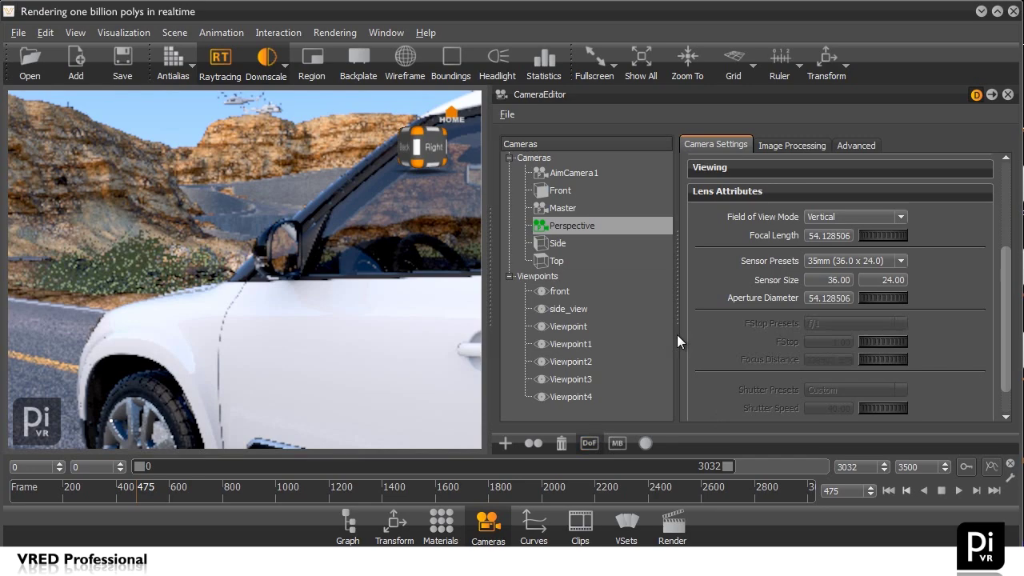
{"action": "left_click", "coordinate": [1007, 94]}
{"action": "key", "text": "F4"}
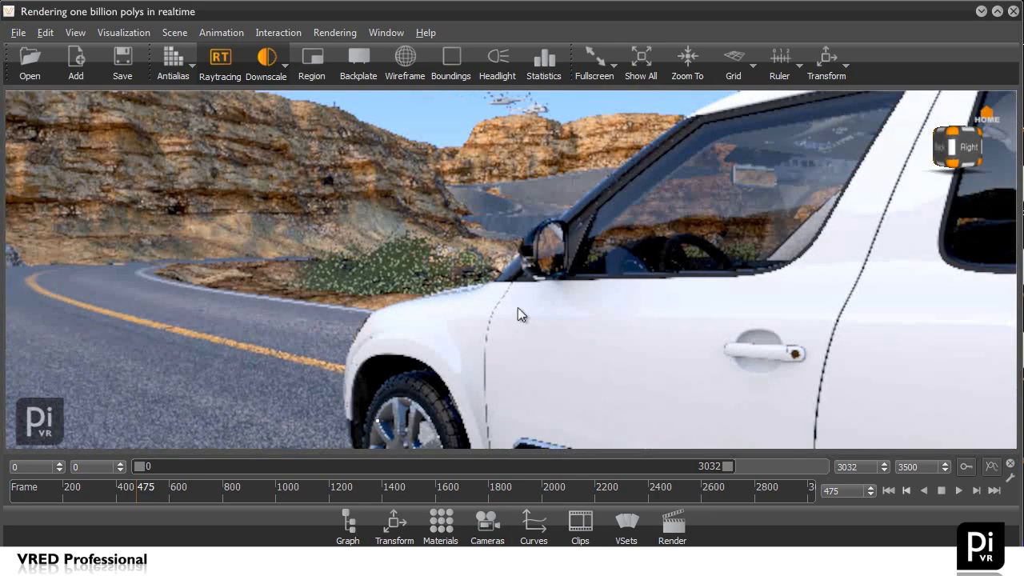
- Render an antialiased aerial overview of the canyon with the lake, helicopters and city skyline, then switch antialiasing off
{"action": "right_click_drag", "start_coordinate": [512, 282], "coordinate": [559, 318]}
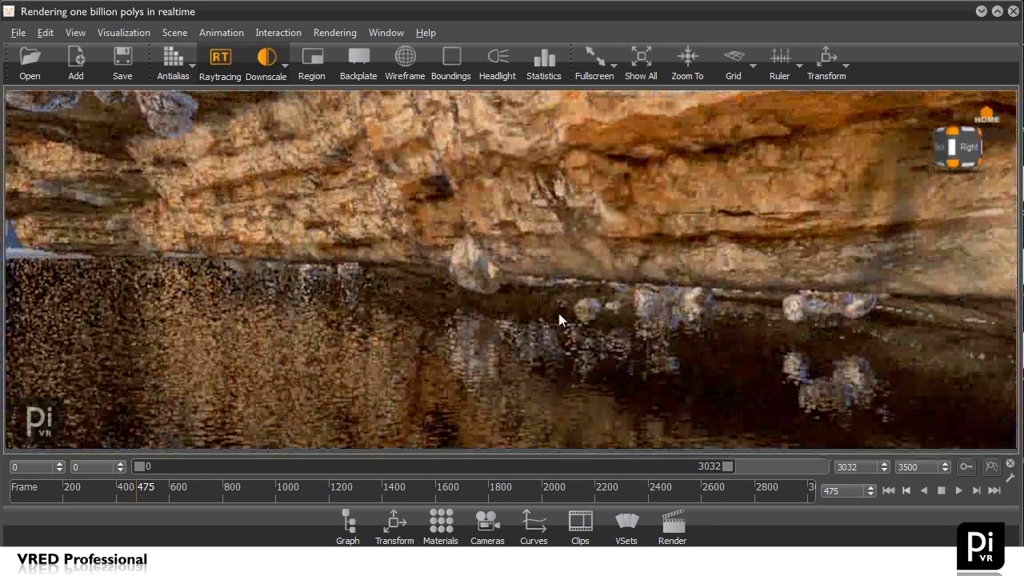
{"action": "left_click_drag", "start_coordinate": [559, 319], "coordinate": [547, 336]}
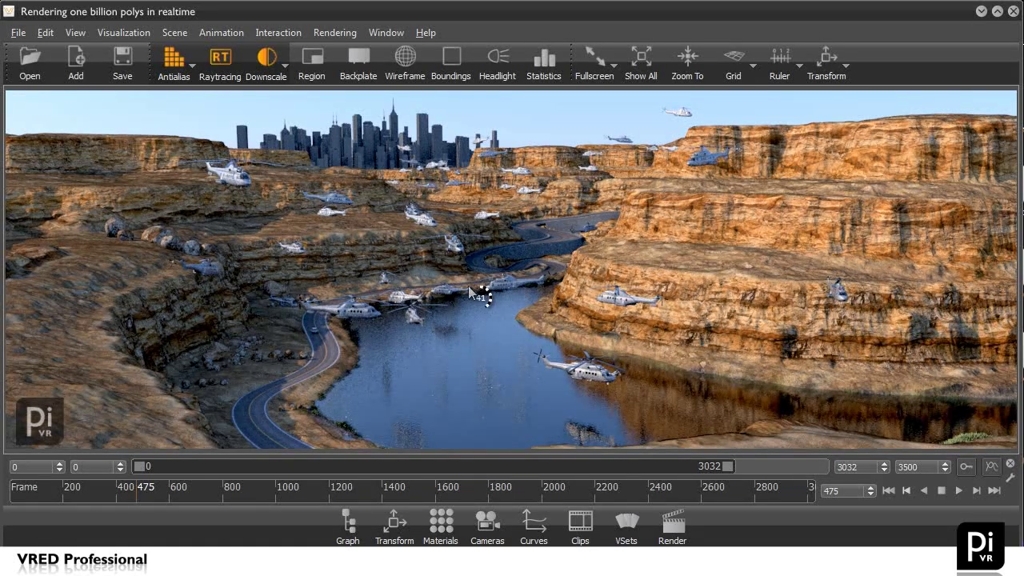
{"action": "key", "text": "a"}
- Show the render statistics and examine the frame rate and triangle count while flying around the lake and helicopters
{"action": "key", "text": "s"}
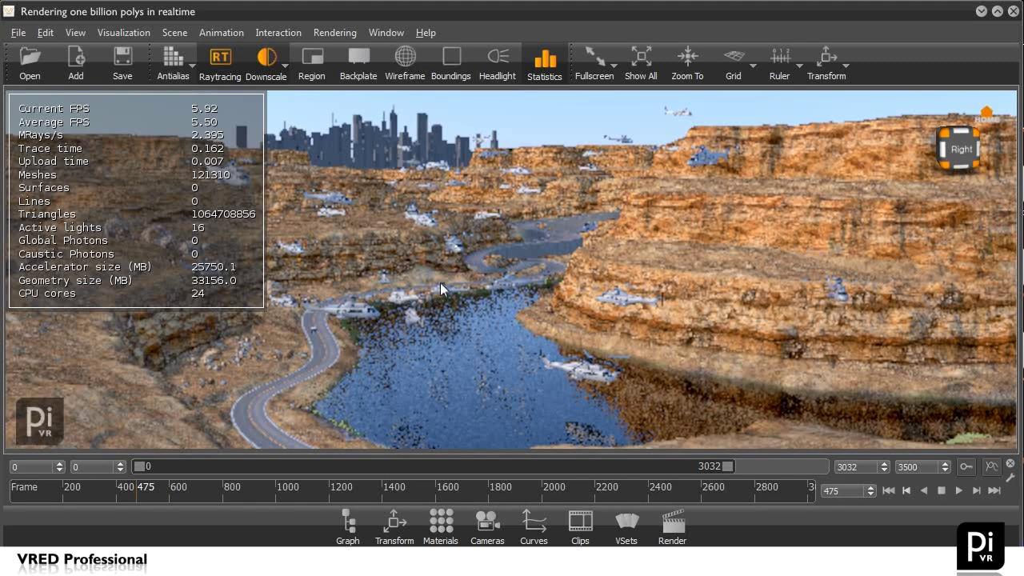
{"action": "left_click_drag", "start_coordinate": [440, 283], "coordinate": [465, 320]}
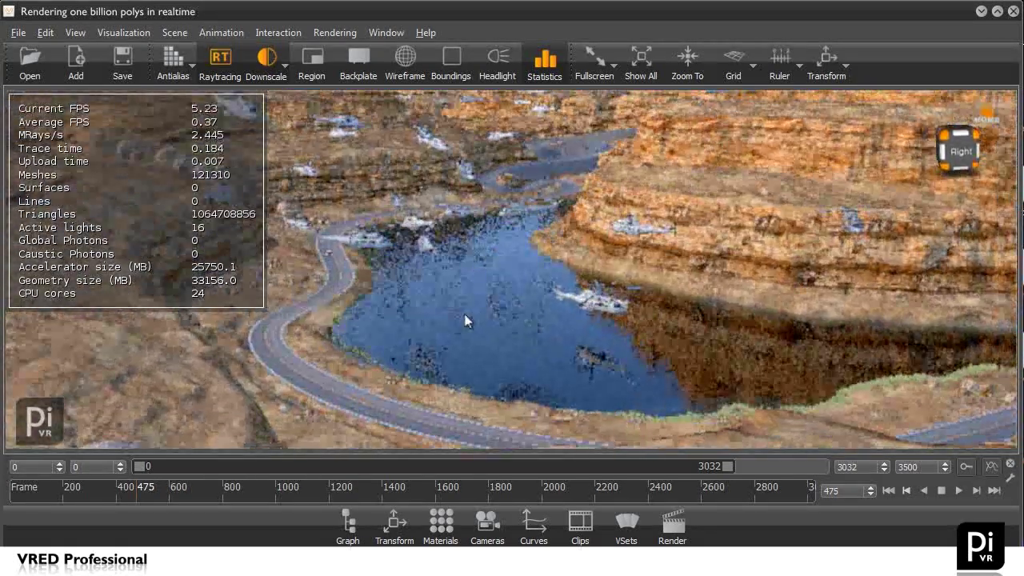
{"action": "mouse_move", "coordinate": [560, 274]}
{"action": "left_mouse_down"}
{"action": "mouse_move", "coordinate": [572, 314]}
{"action": "mouse_move", "coordinate": [496, 301]}
{"action": "mouse_move", "coordinate": [483, 310]}
{"action": "mouse_move", "coordinate": [488, 317]}
{"action": "mouse_move", "coordinate": [464, 191]}
{"action": "mouse_move", "coordinate": [549, 273]}
{"action": "left_mouse_up"}
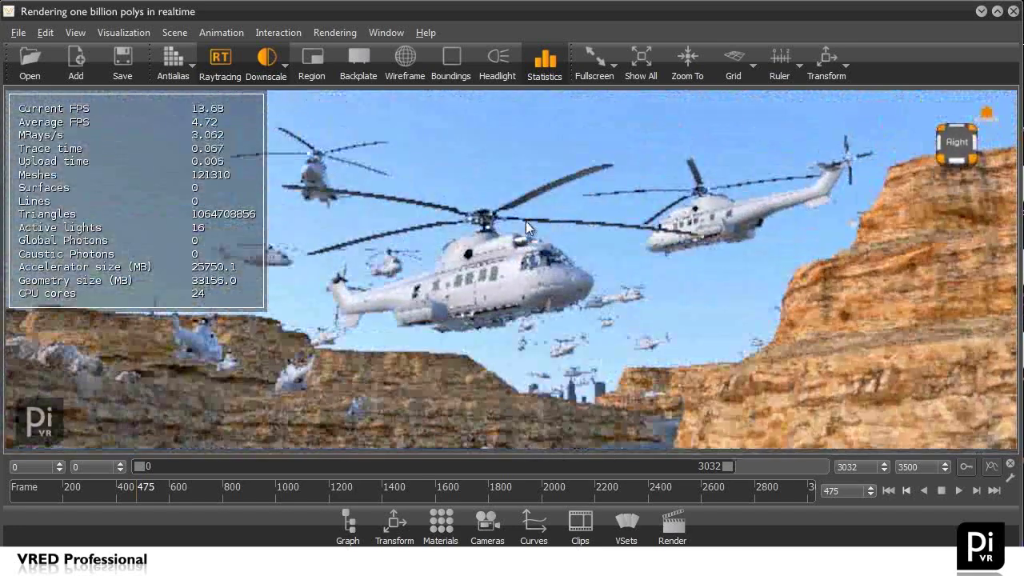
{"action": "left_click_drag", "start_coordinate": [525, 221], "coordinate": [580, 204]}
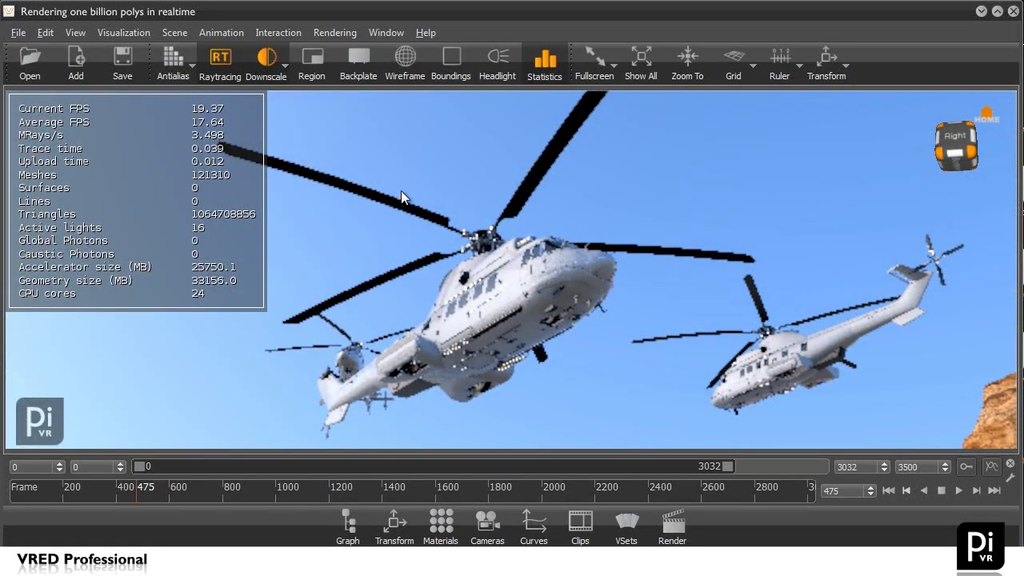
{"action": "left_click_drag", "start_coordinate": [401, 191], "coordinate": [496, 248]}
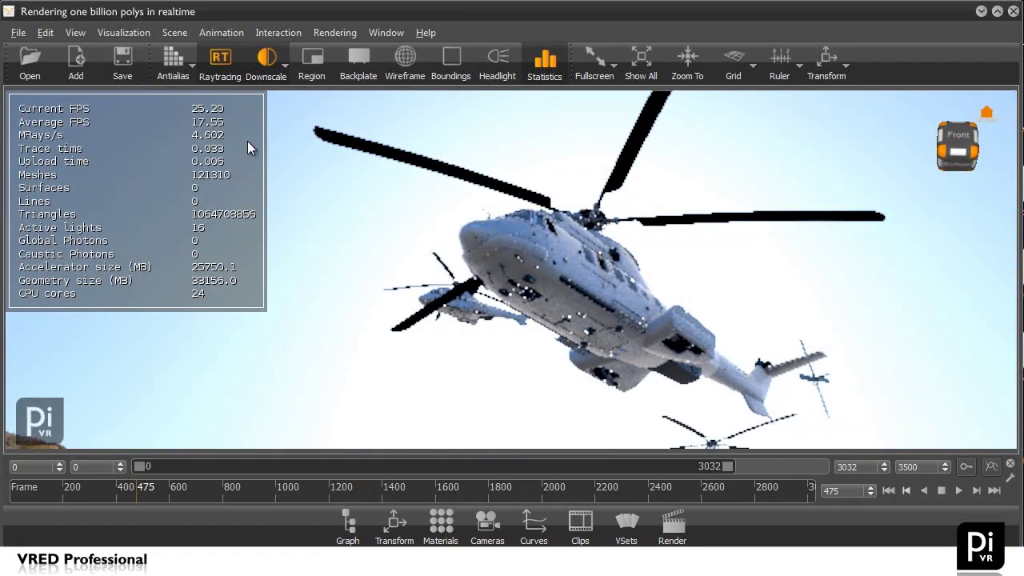
{"action": "mouse_move", "coordinate": [547, 239]}
{"action": "left_mouse_down"}
{"action": "mouse_move", "coordinate": [539, 252]}
{"action": "mouse_move", "coordinate": [550, 293]}
{"action": "mouse_move", "coordinate": [542, 231]}
{"action": "left_mouse_up"}
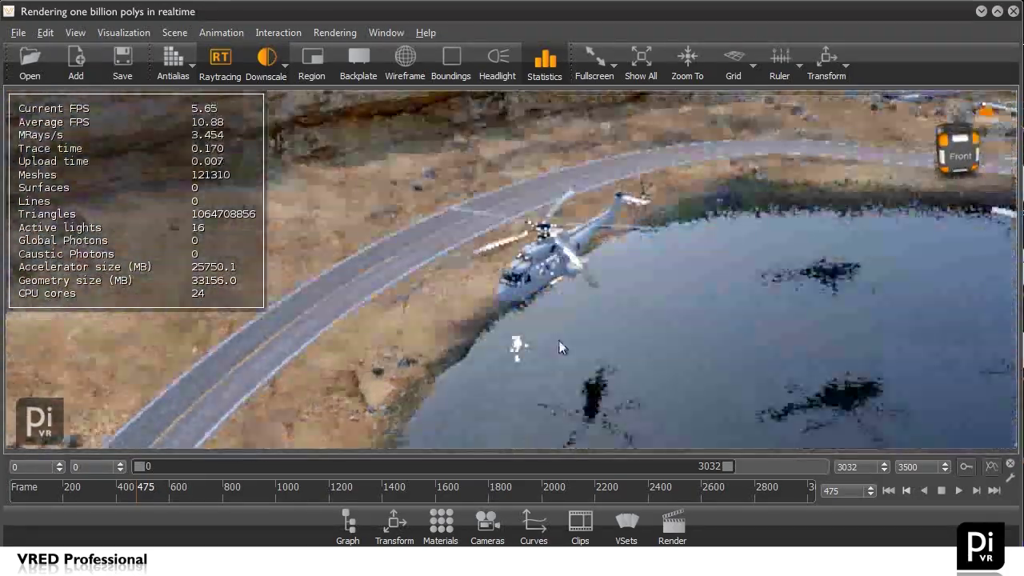
- Hide the render statistics and render a top-down view of the whole canyon with antialiasing
{"action": "left_click_drag", "start_coordinate": [559, 341], "coordinate": [579, 301]}
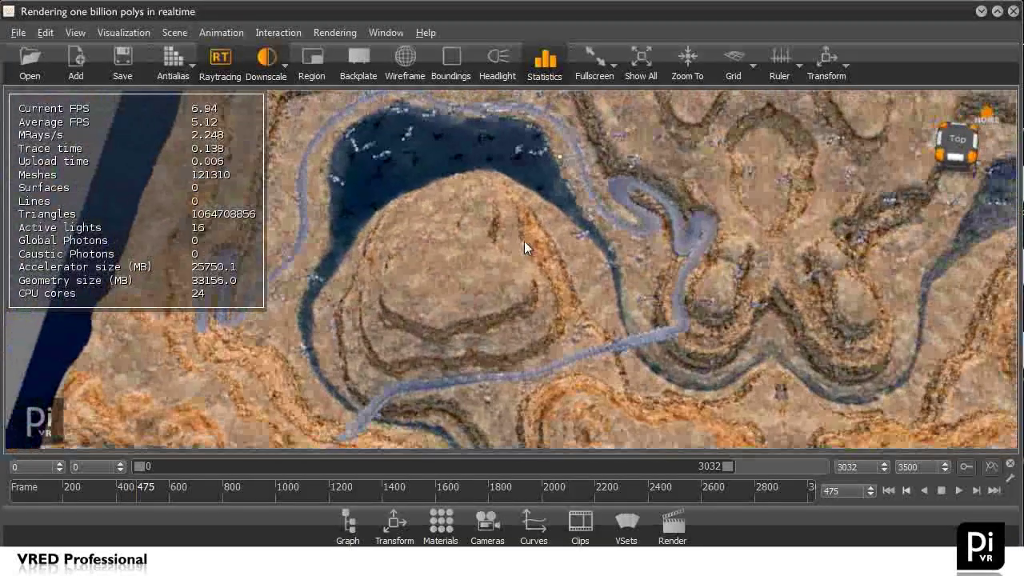
{"action": "key", "text": "s"}
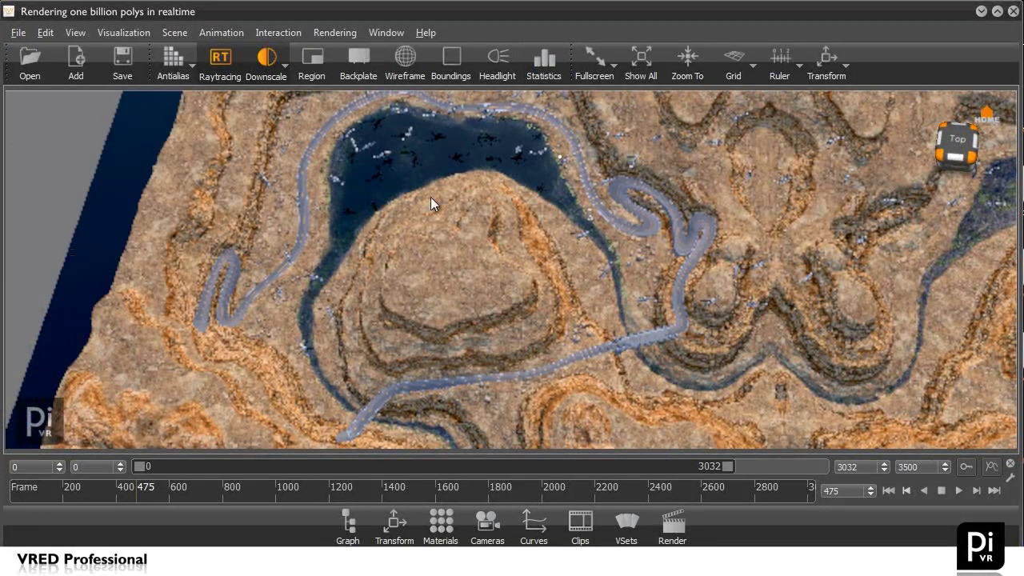
{"action": "left_click", "coordinate": [175, 58]}
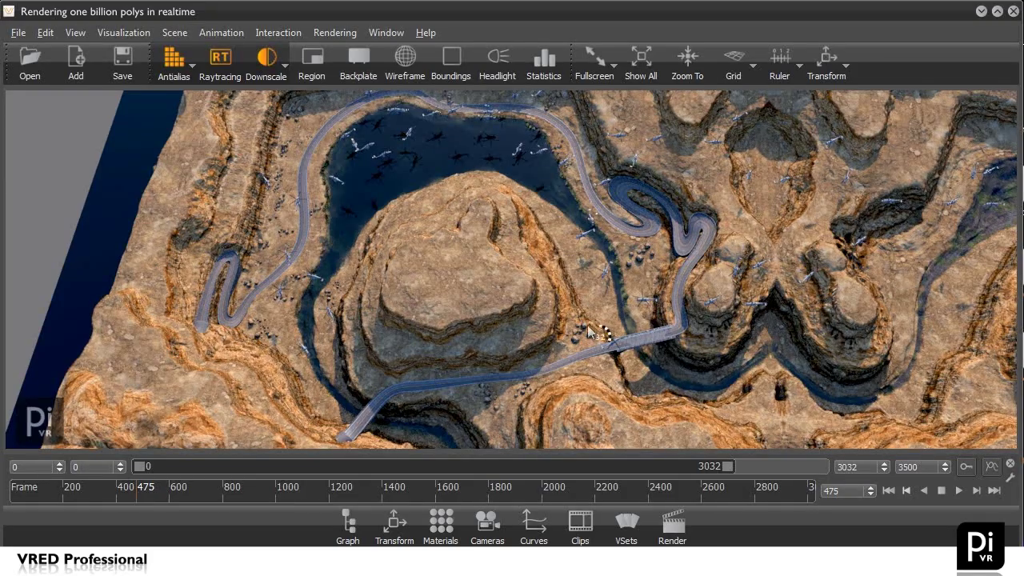
- Frame the bridge with the lake behind it, and open the SkylightMaterial1 settings from the environment in the material editor
{"action": "left_click_drag", "start_coordinate": [629, 312], "coordinate": [558, 300]}
{"action": "scroll", "coordinate": [596, 324], "scroll_direction": "up", "scroll_amount": 8}
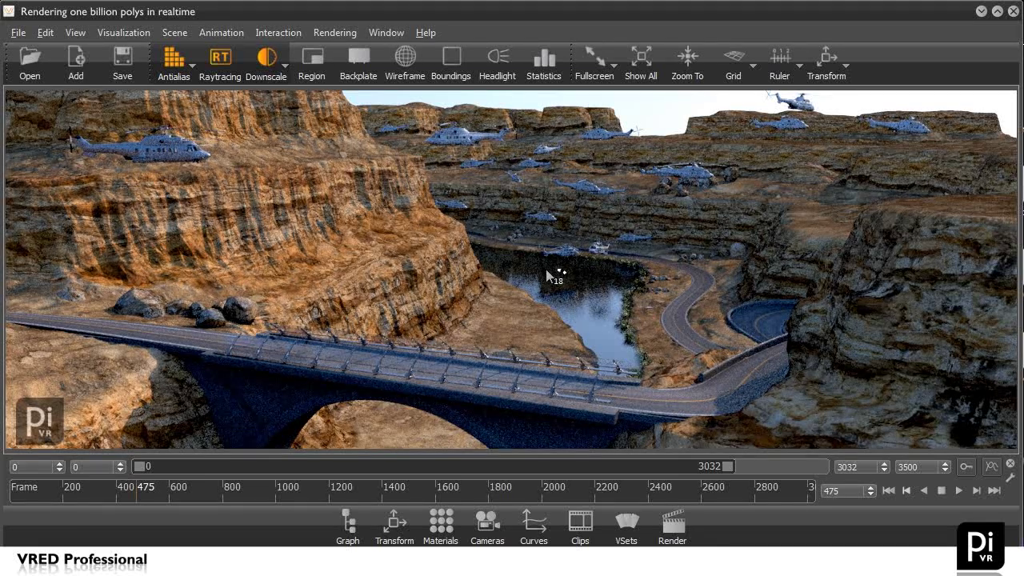
{"action": "left_click", "coordinate": [453, 534]}
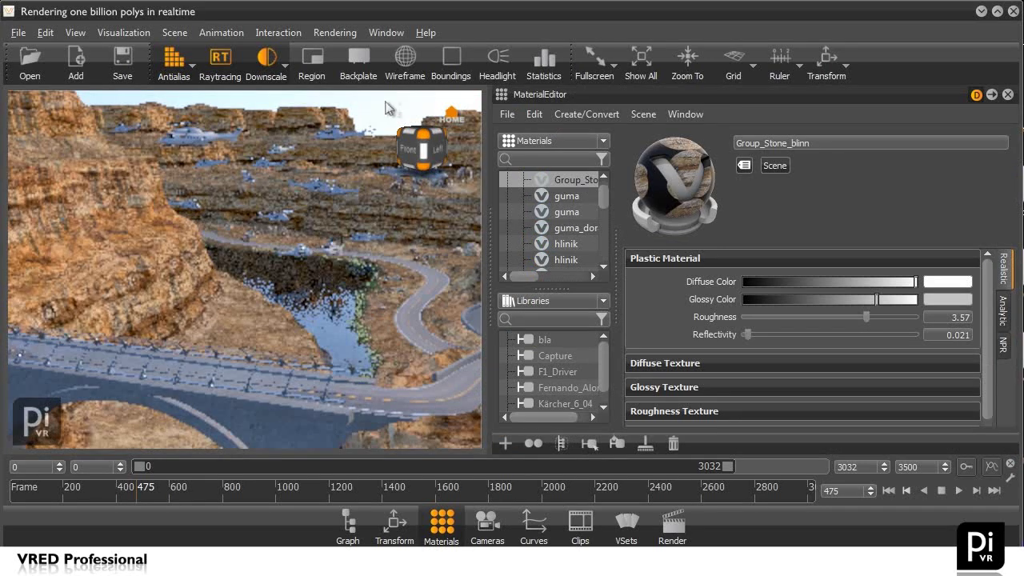
{"action": "left_click", "coordinate": [387, 103]}
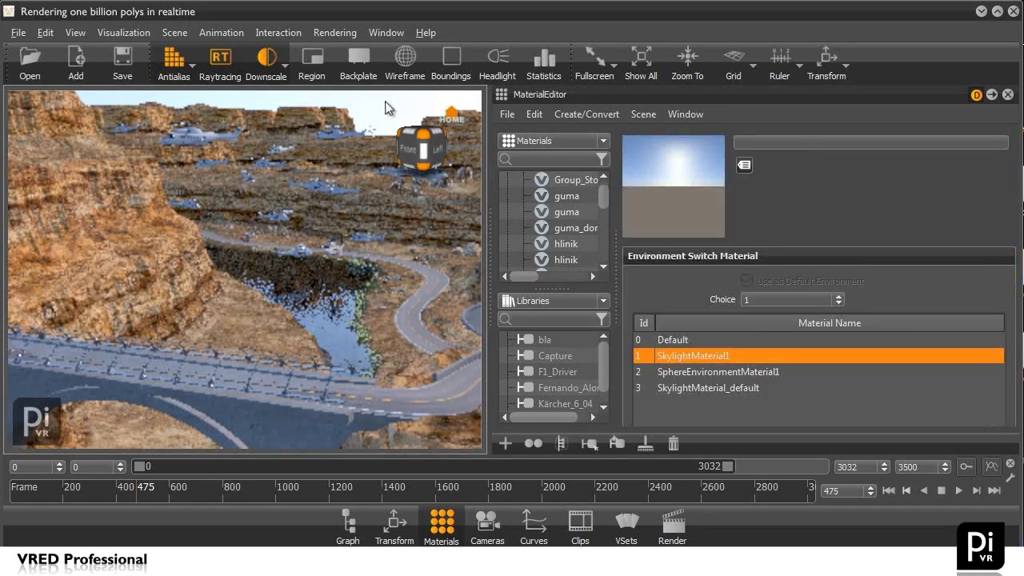
{"action": "right_click", "coordinate": [704, 358]}
{"action": "left_click", "coordinate": [733, 409]}
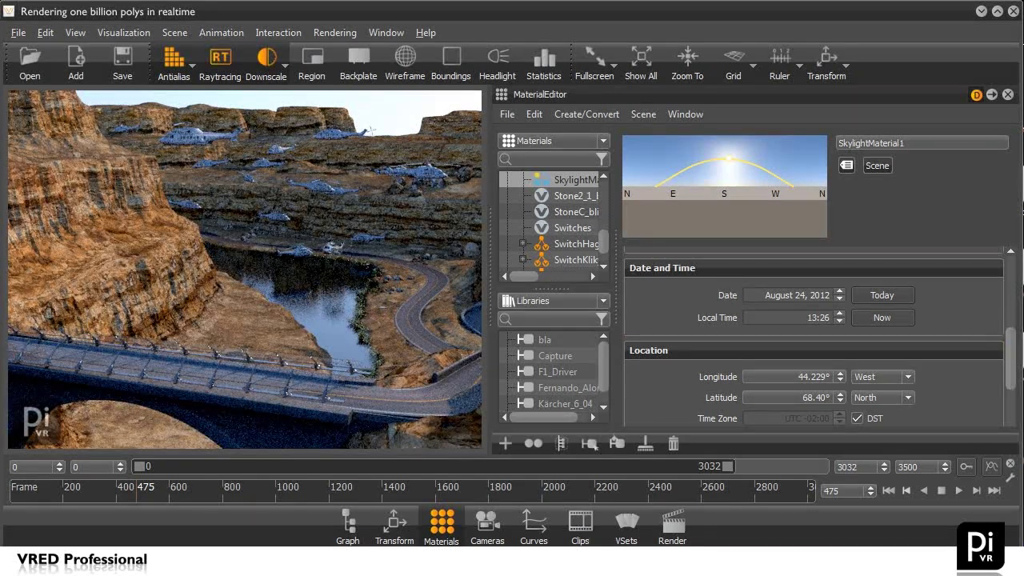
- Set the skylight's location to Farmington (United States) on the world map and lower the sun toward the western horizon
{"action": "left_click_drag", "start_coordinate": [1011, 352], "coordinate": [1012, 398]}
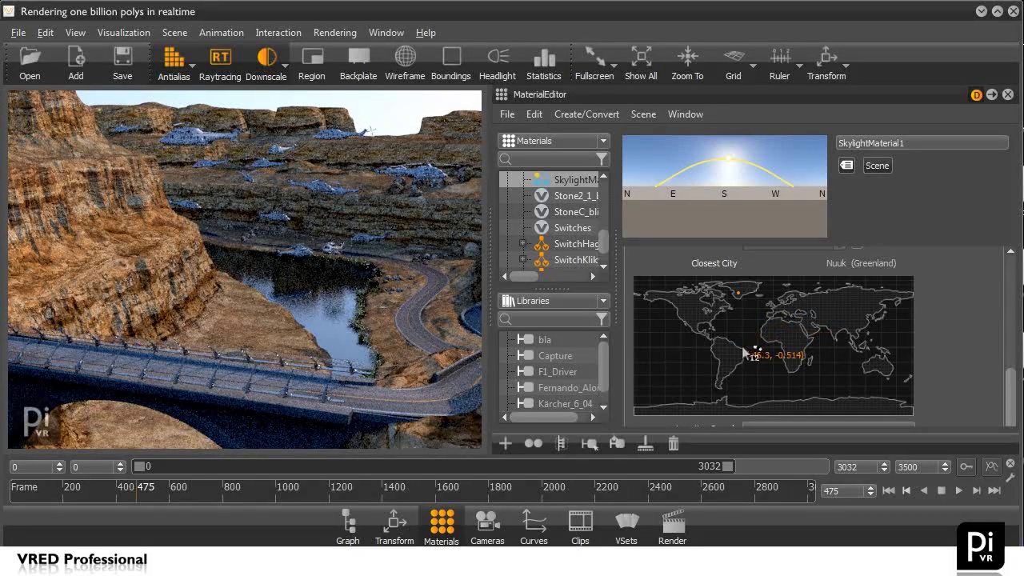
{"action": "left_click", "coordinate": [691, 320]}
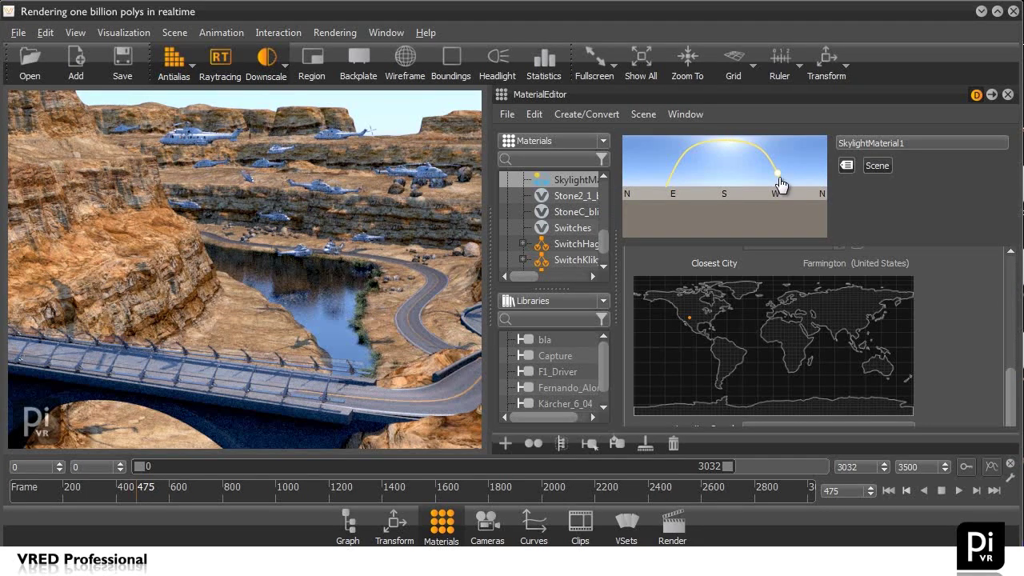
{"action": "left_click_drag", "start_coordinate": [778, 177], "coordinate": [762, 185]}
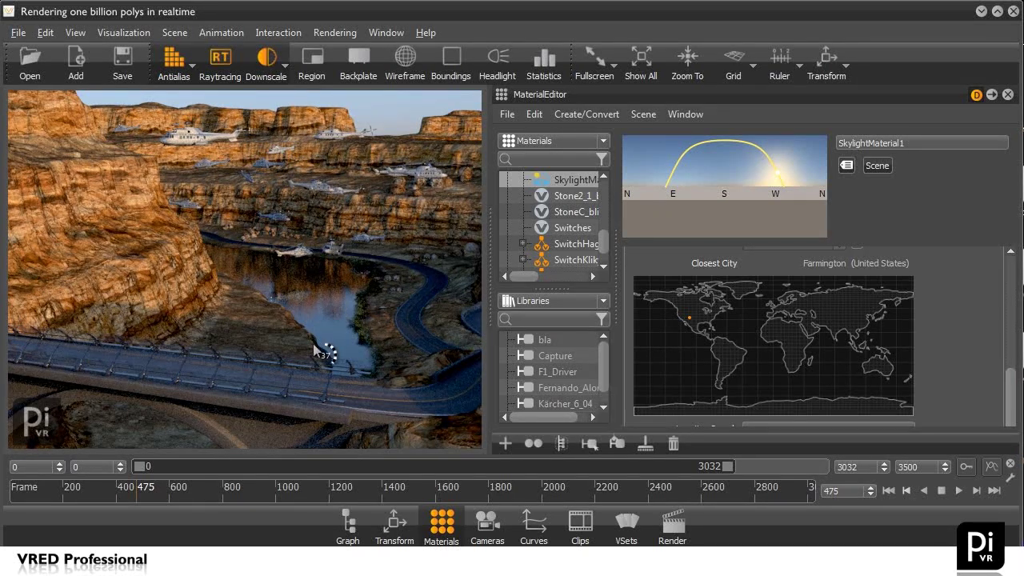
- Frame the lake shore with the helicopters, set the animation to frame 388, and close the material editor
{"action": "mouse_move", "coordinate": [298, 292]}
{"action": "left_mouse_down"}
{"action": "mouse_move", "coordinate": [274, 267]}
{"action": "mouse_move", "coordinate": [310, 326]}
{"action": "mouse_move", "coordinate": [297, 297]}
{"action": "mouse_move", "coordinate": [335, 280]}
{"action": "mouse_move", "coordinate": [316, 294]}
{"action": "left_mouse_up"}
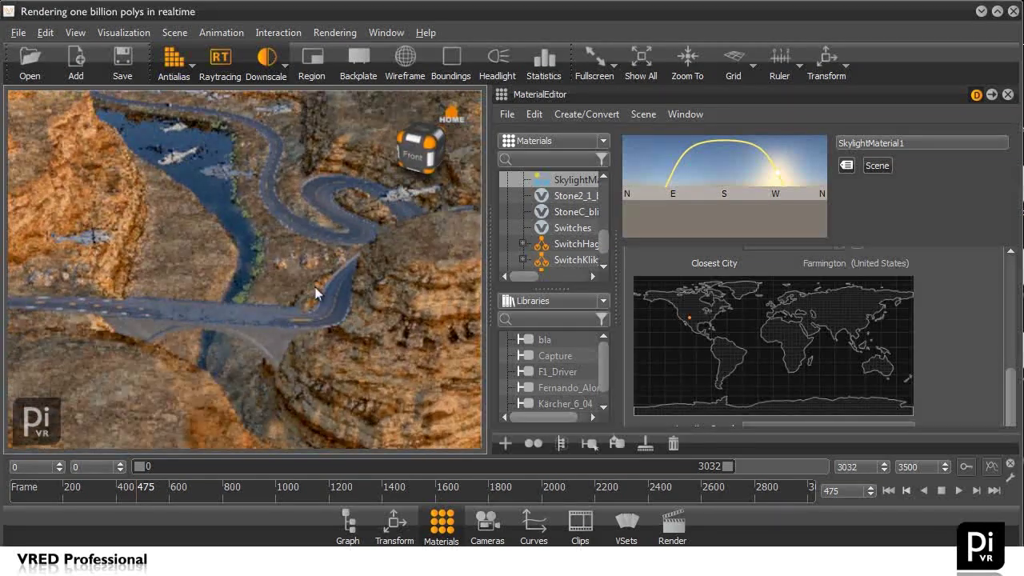
{"action": "scroll", "coordinate": [299, 289], "scroll_direction": "up", "scroll_amount": 5}
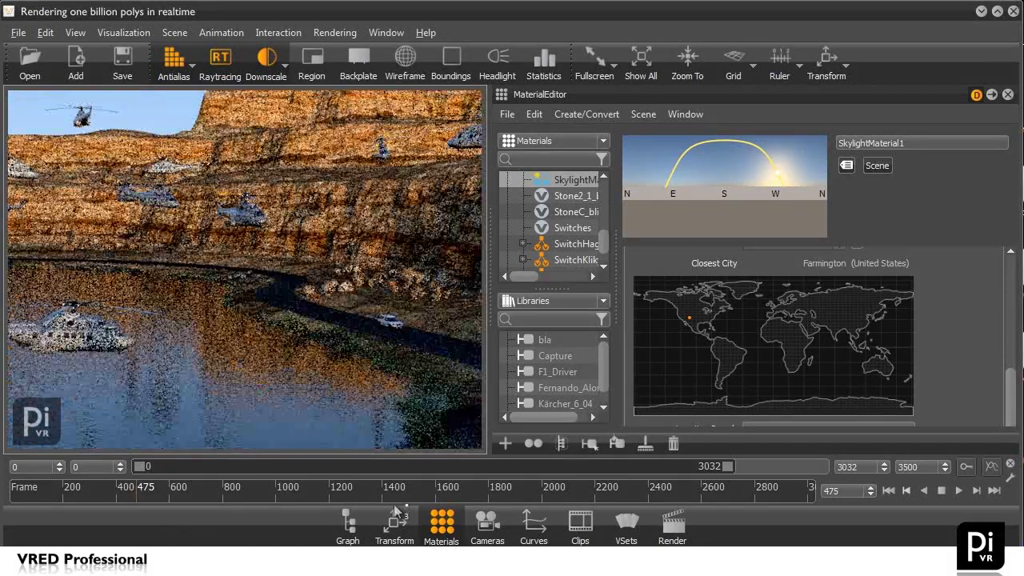
{"action": "left_click", "coordinate": [848, 491]}
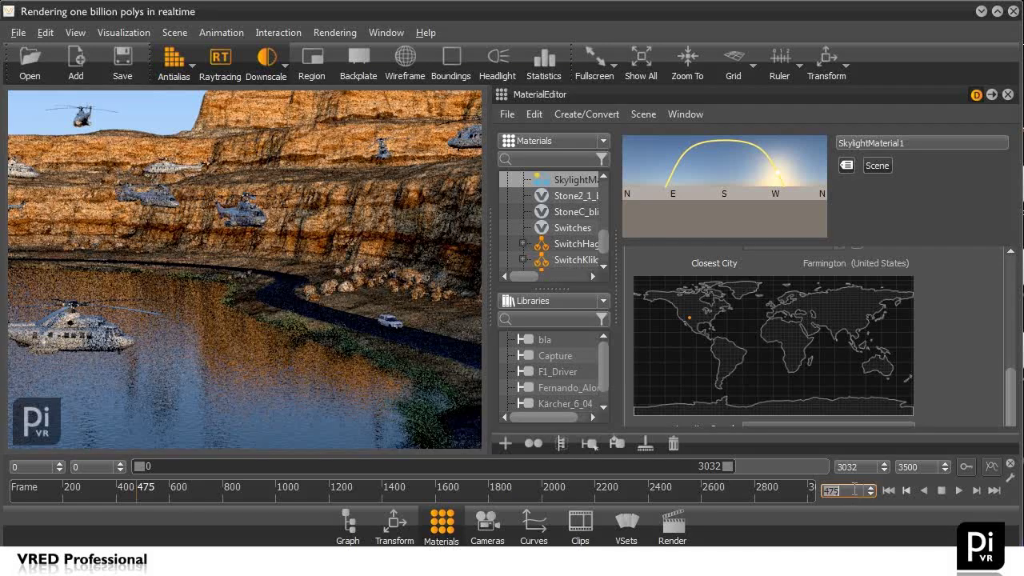
{"action": "type", "text": "432"}
{"action": "key", "text": "Return"}
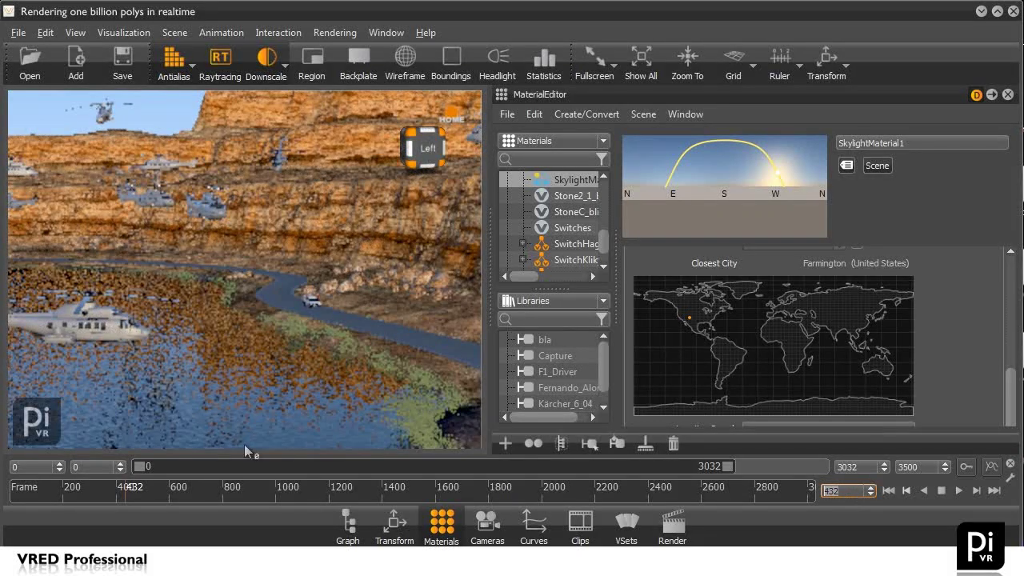
{"action": "mouse_move", "coordinate": [127, 492]}
{"action": "left_mouse_down"}
{"action": "mouse_move", "coordinate": [104, 491]}
{"action": "mouse_move", "coordinate": [112, 488]}
{"action": "left_mouse_up"}
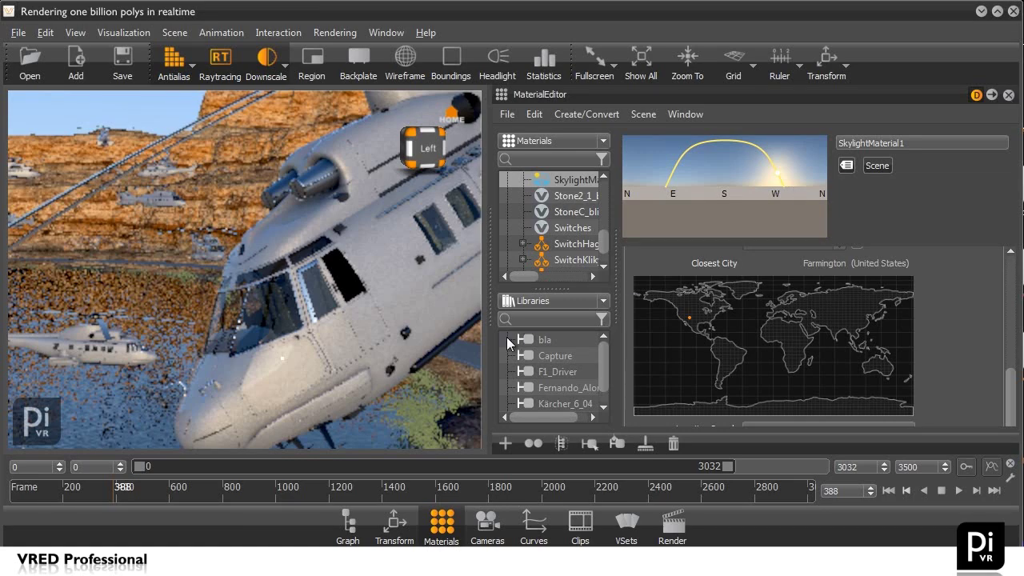
{"action": "left_click", "coordinate": [1008, 94]}
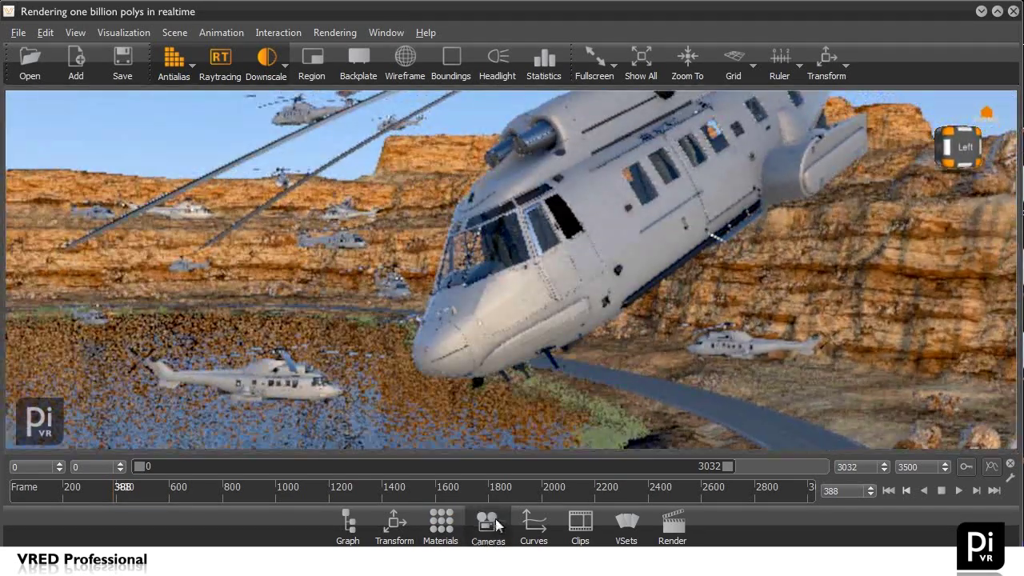
- Enable depth of field and motion blur for the Perspective camera in the camera editor
{"action": "left_click", "coordinate": [487, 524]}
{"action": "left_click", "coordinate": [592, 224]}
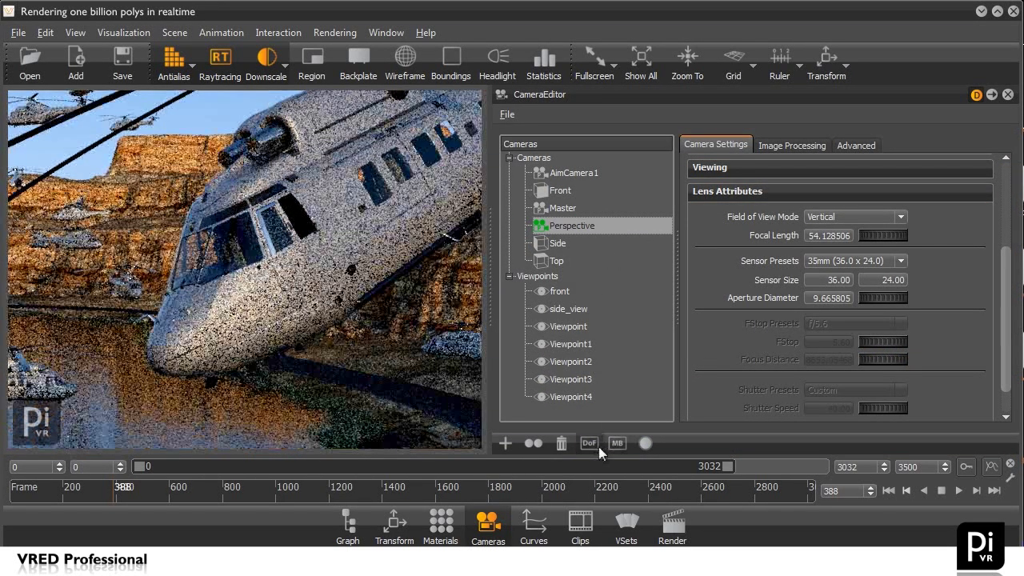
{"action": "left_click", "coordinate": [589, 443]}
{"action": "left_click", "coordinate": [617, 444]}
{"action": "left_click", "coordinate": [311, 235]}
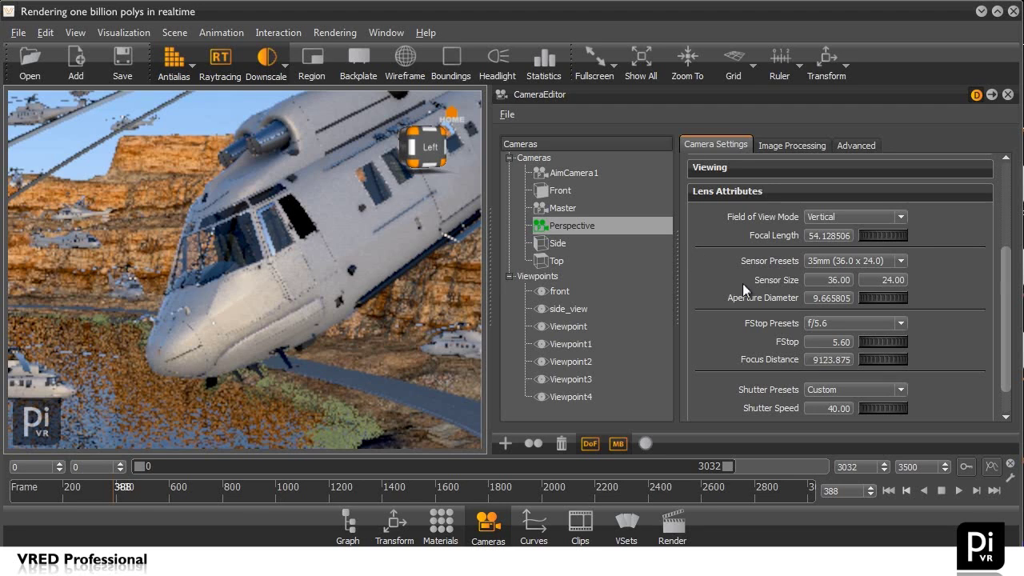
- Set the Perspective camera's FStop preset to f/1.4 and render the close helicopter with depth of field and motion blur
{"action": "left_click", "coordinate": [836, 323]}
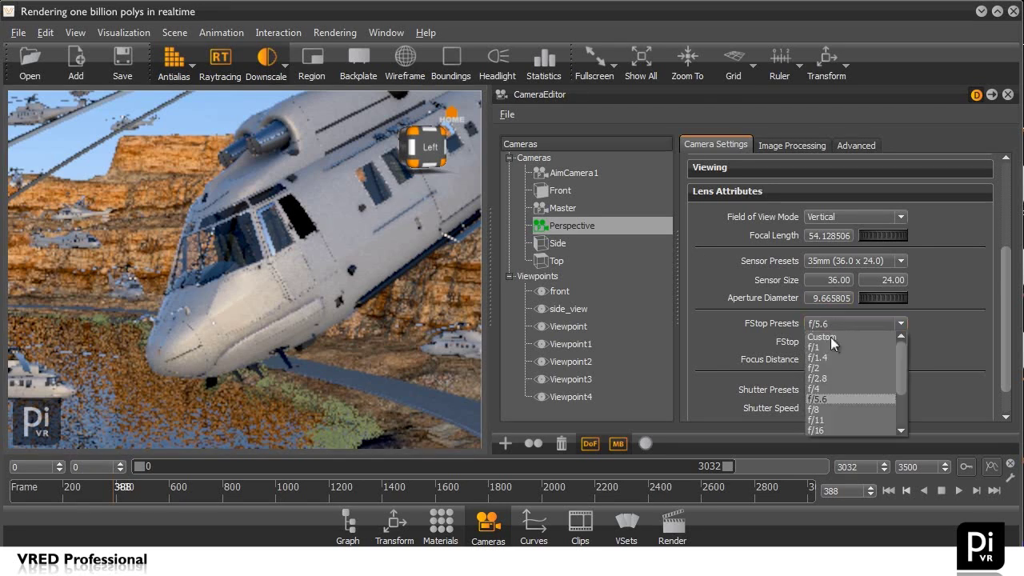
{"action": "left_click", "coordinate": [831, 356]}
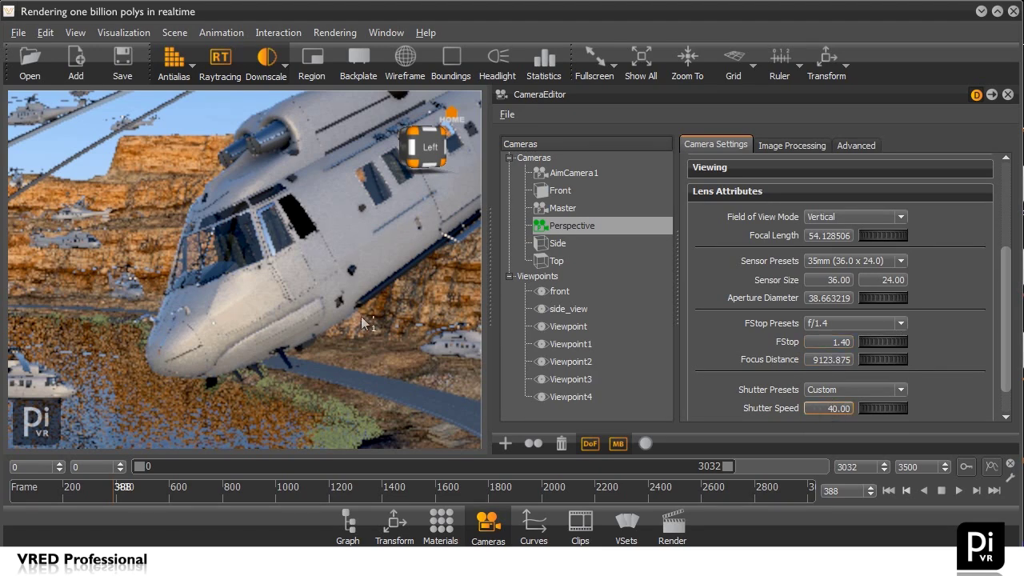
{"action": "left_click", "coordinate": [265, 243]}
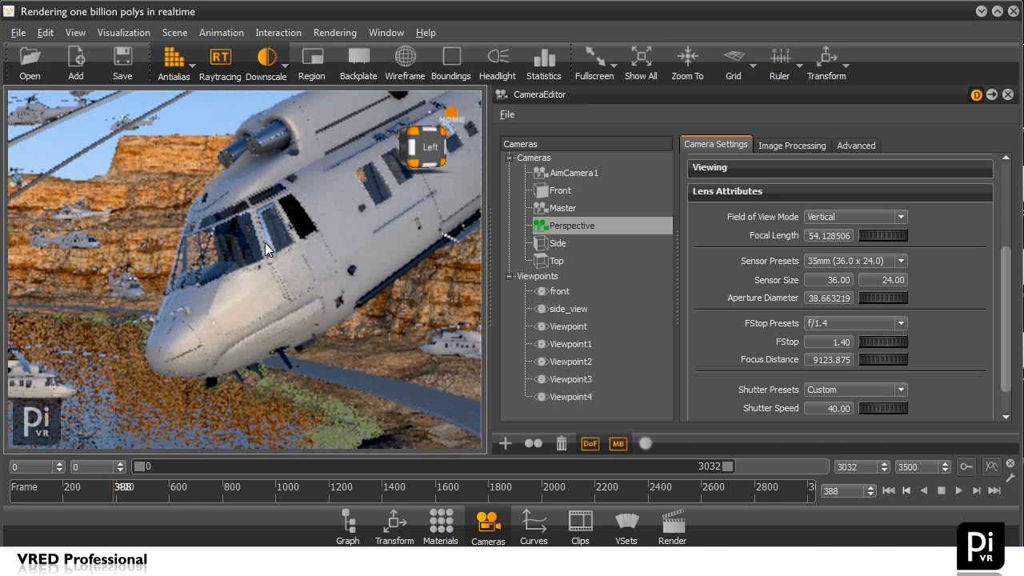
{"action": "left_click_drag", "start_coordinate": [315, 305], "coordinate": [306, 280]}
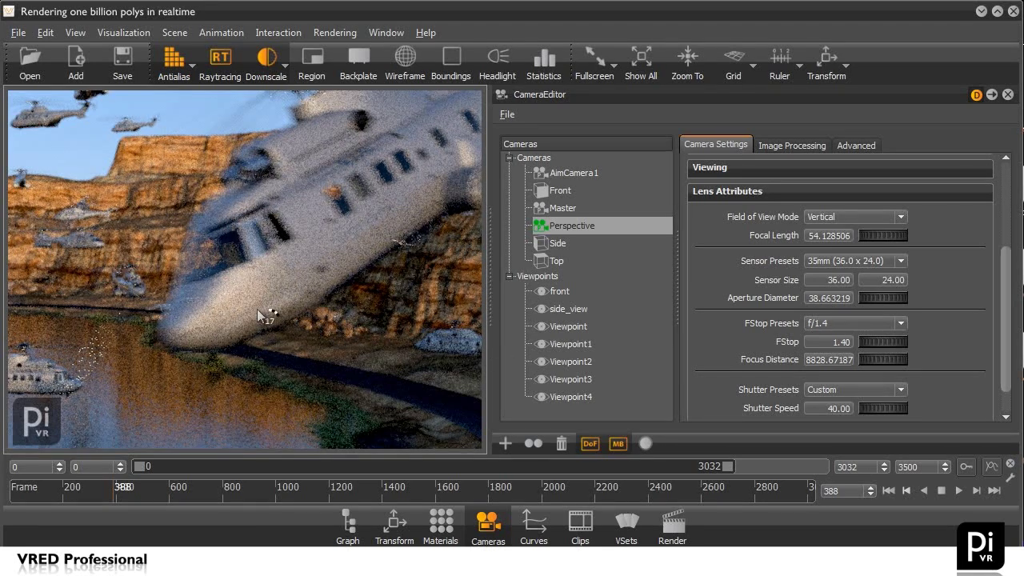
- Switch off the Perspective camera's depth of field and close the camera editor
{"action": "left_click", "coordinate": [590, 444]}
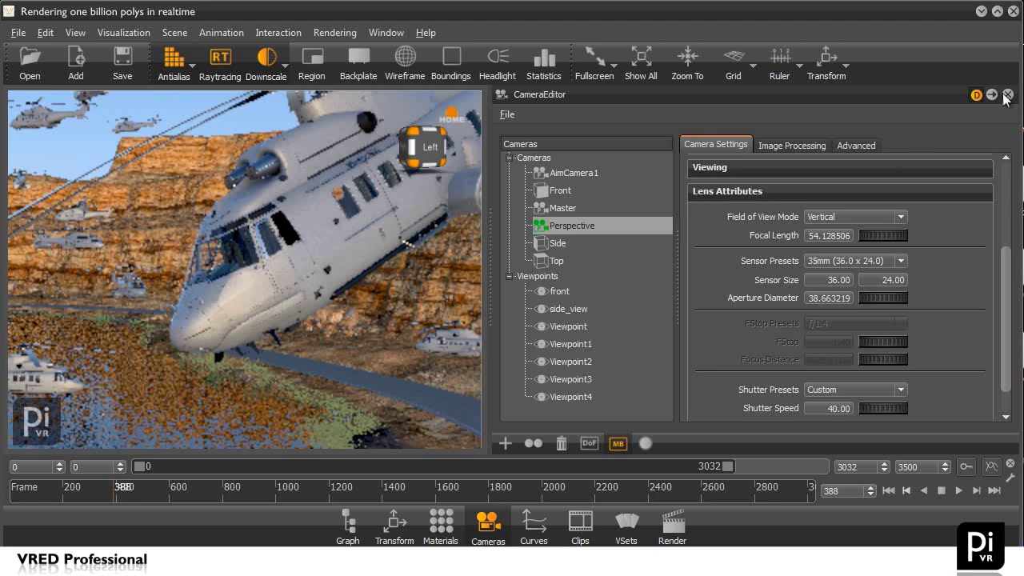
{"action": "key", "text": "F5"}
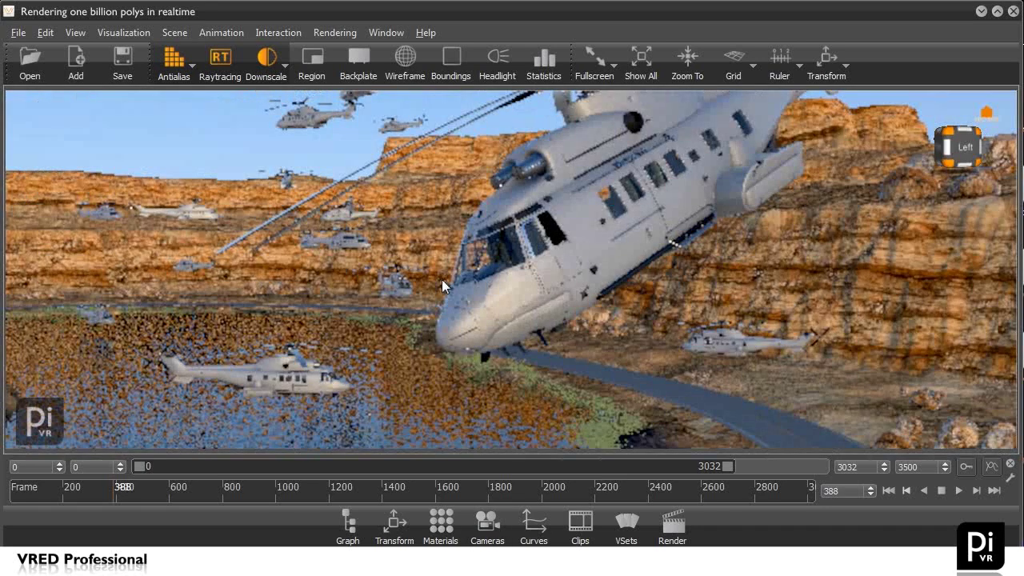